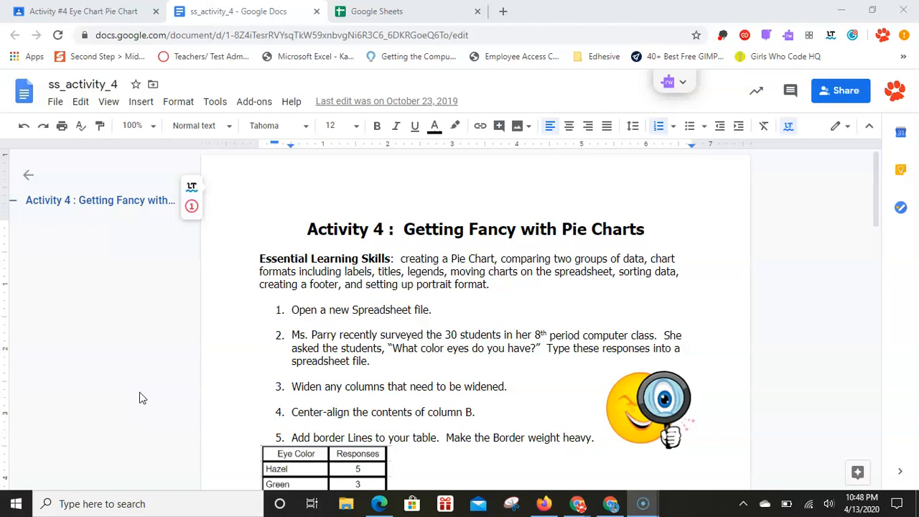
Step: Highlight the first instruction, about opening a new spreadsheet file, in the activity document
right_click(140, 398)
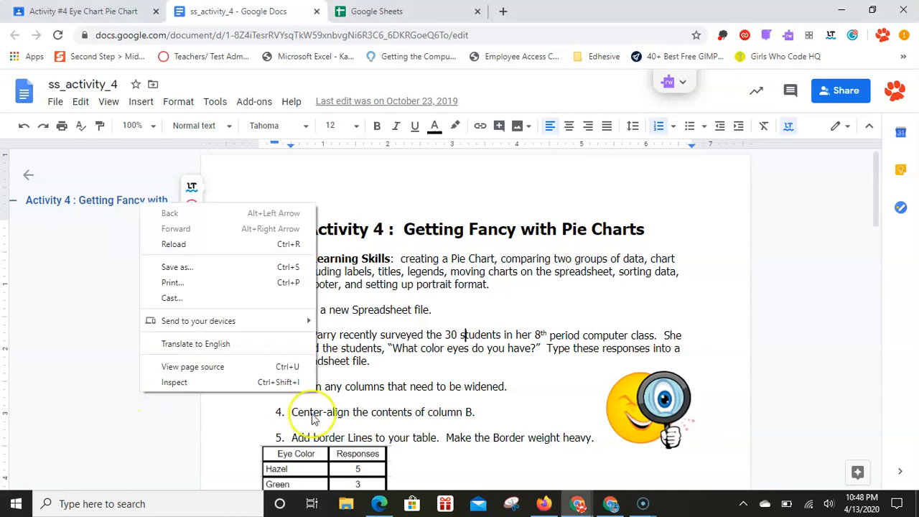
left_click(414, 361)
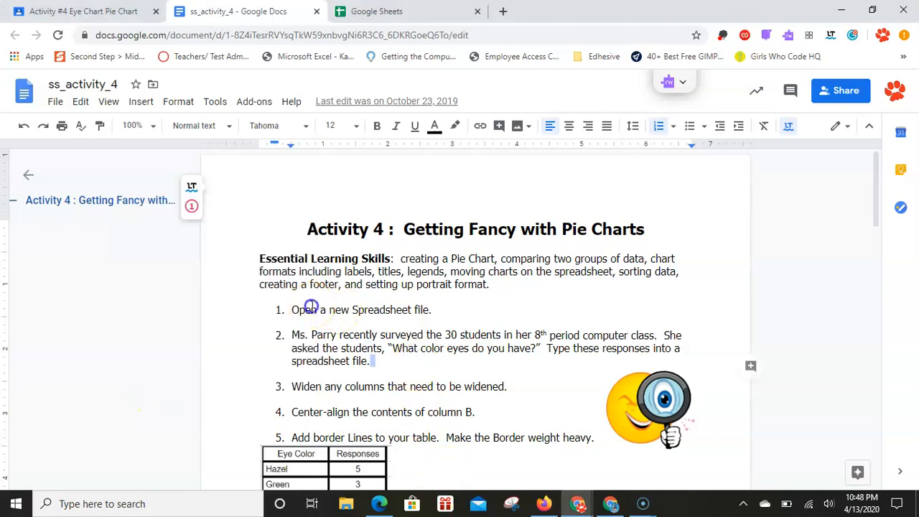
left_click_drag(311, 310, 444, 312)
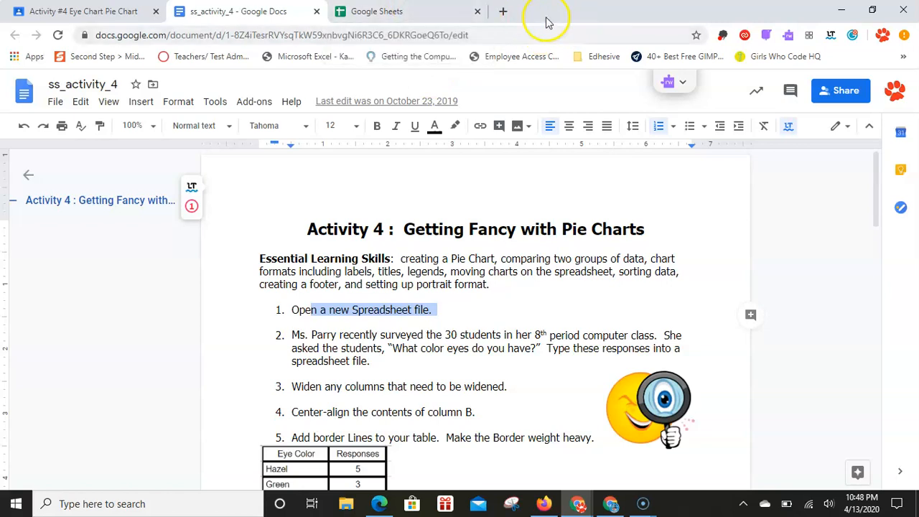
Step: Switch to Google Sheets and create a new blank spreadsheet
left_click(425, 10)
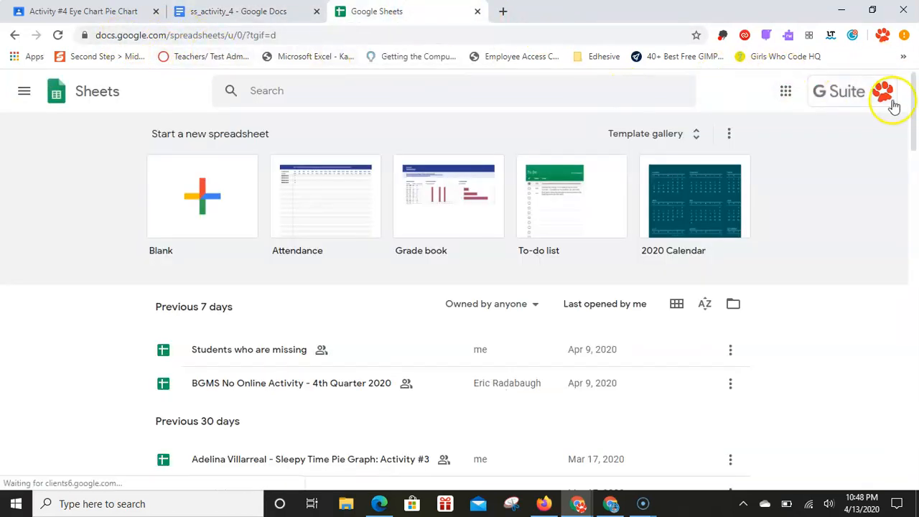
left_click(787, 93)
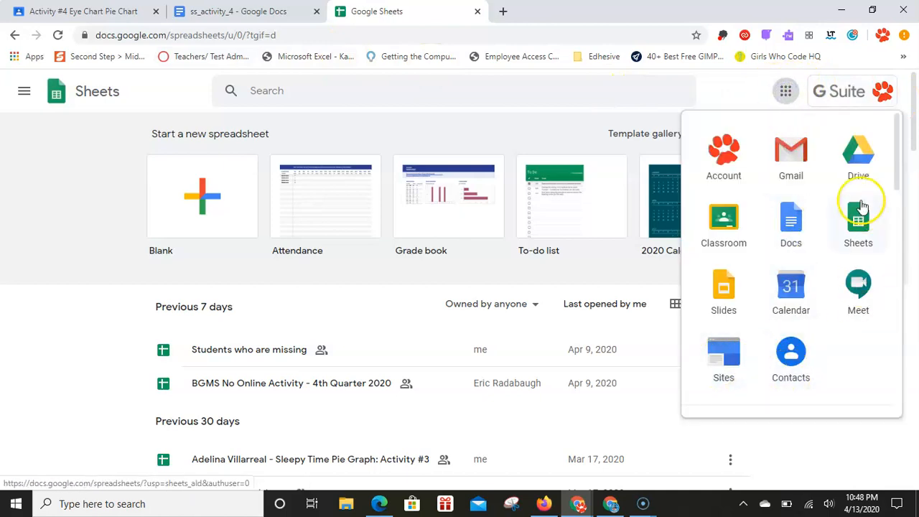
left_click(859, 230)
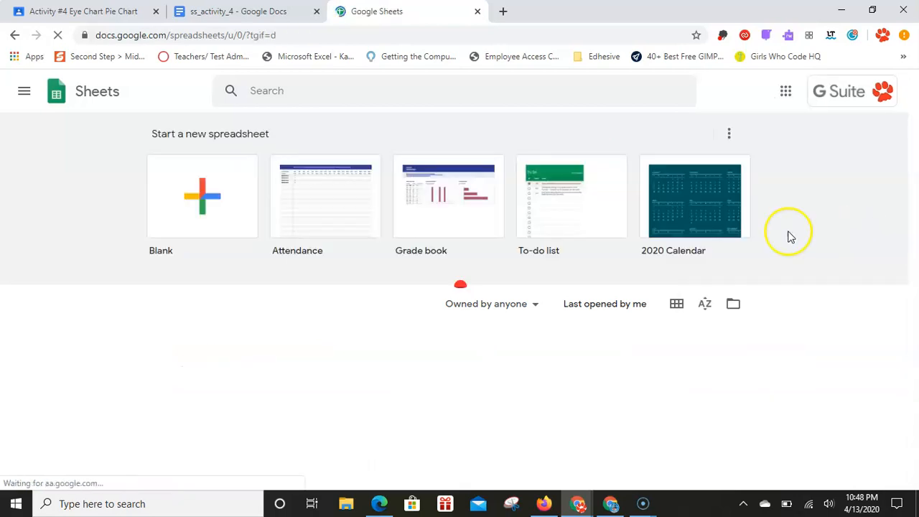
left_click(195, 198)
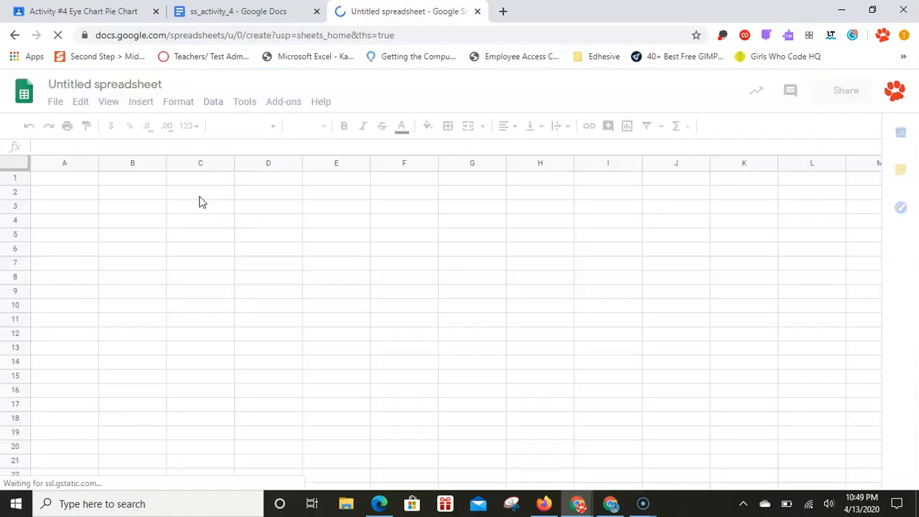
Step: Rename the spreadsheet as Activity #4 and select cell A1
left_click(100, 85)
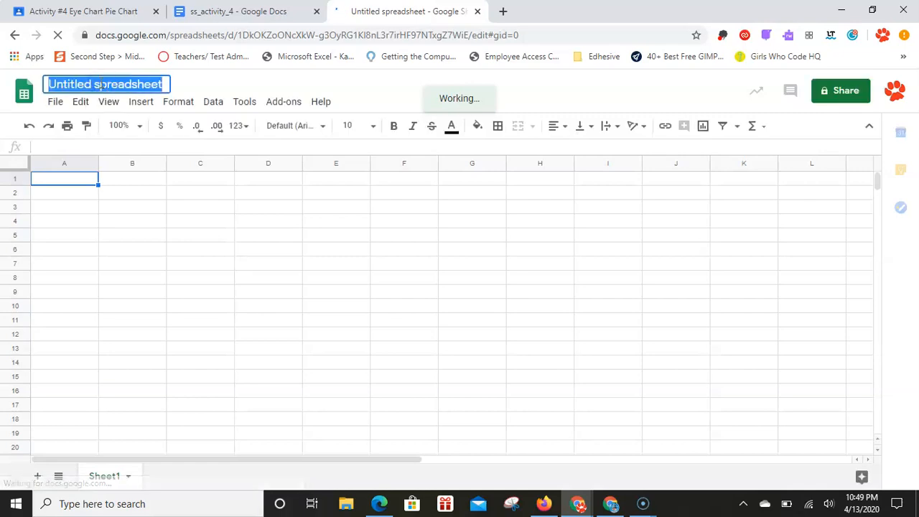
type("Activity ")
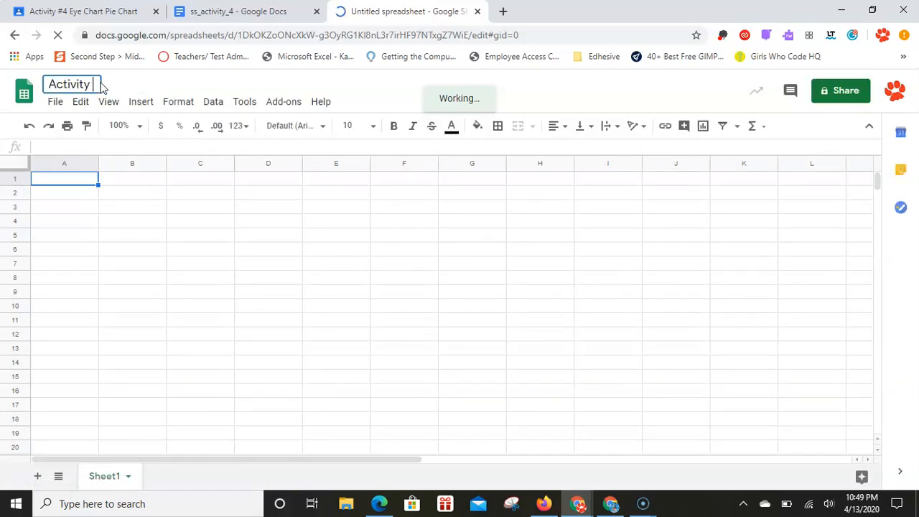
type("#4")
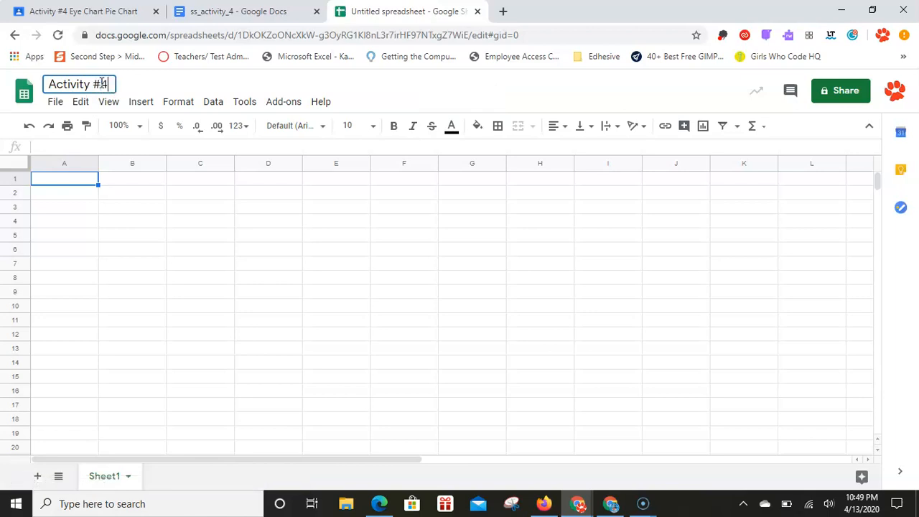
left_click(93, 221)
left_click(68, 183)
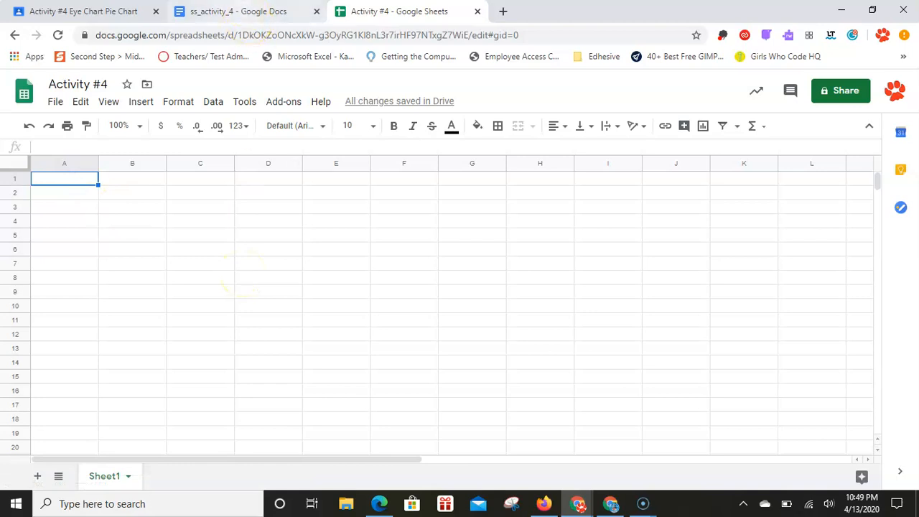
Step: Enter the table from the activity document in A1:B5: Eye Color/Responses, Hazel 5, Green 3, Brown 12, Blue 4
left_click(251, 12)
scroll(428, 368, "down", 3)
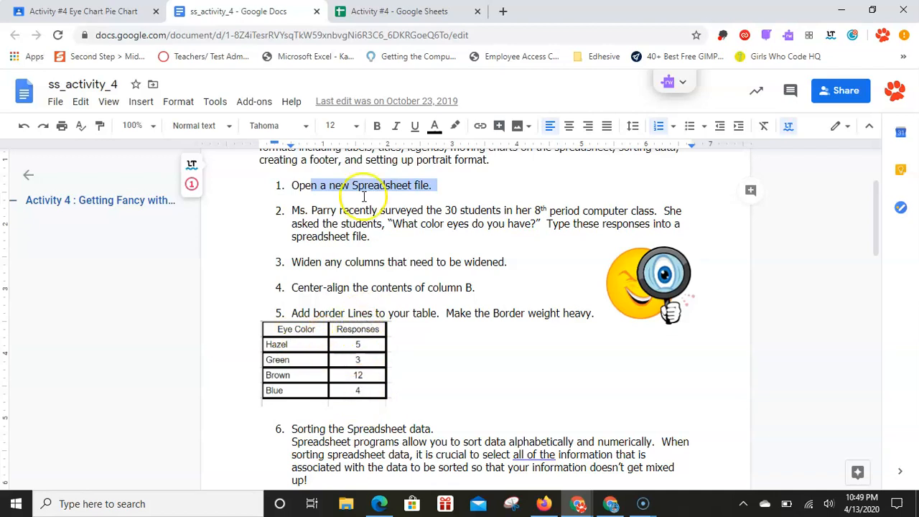
left_click(373, 15)
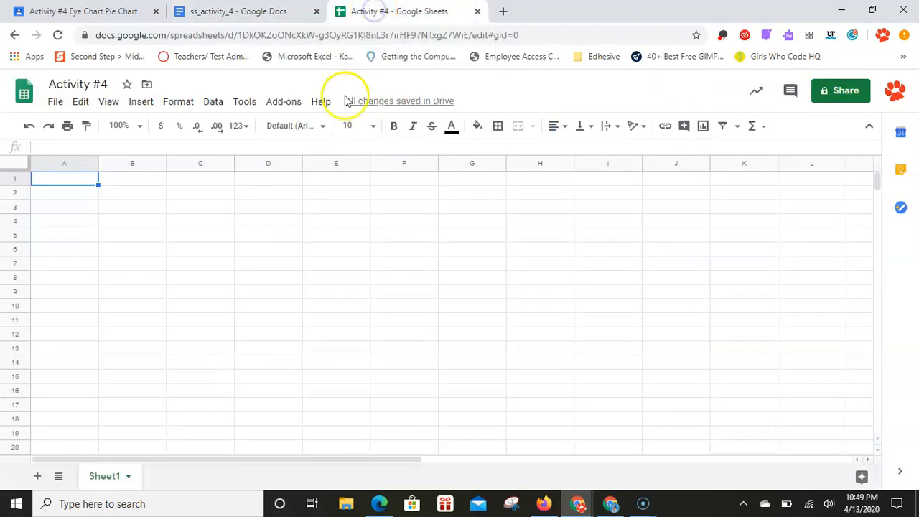
type("Eye Color")
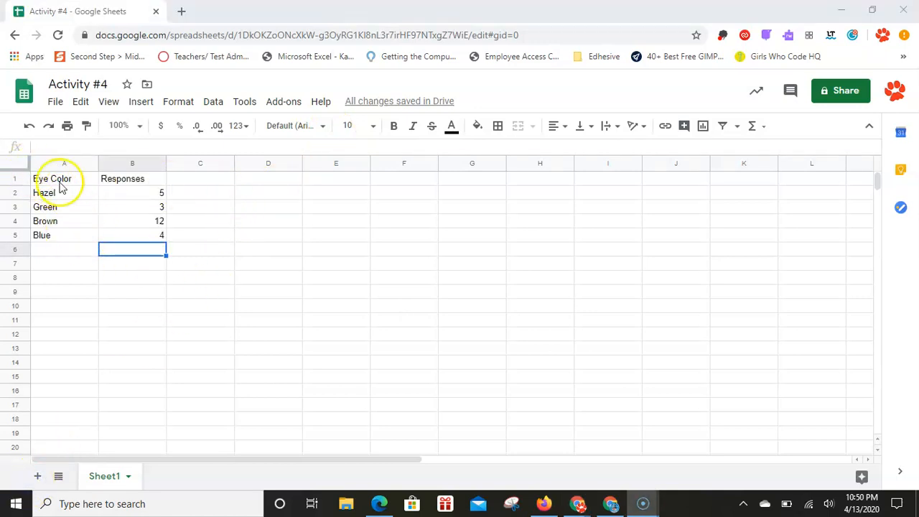
Step: Set the font size of the entire sheet to 20
left_click(16, 162)
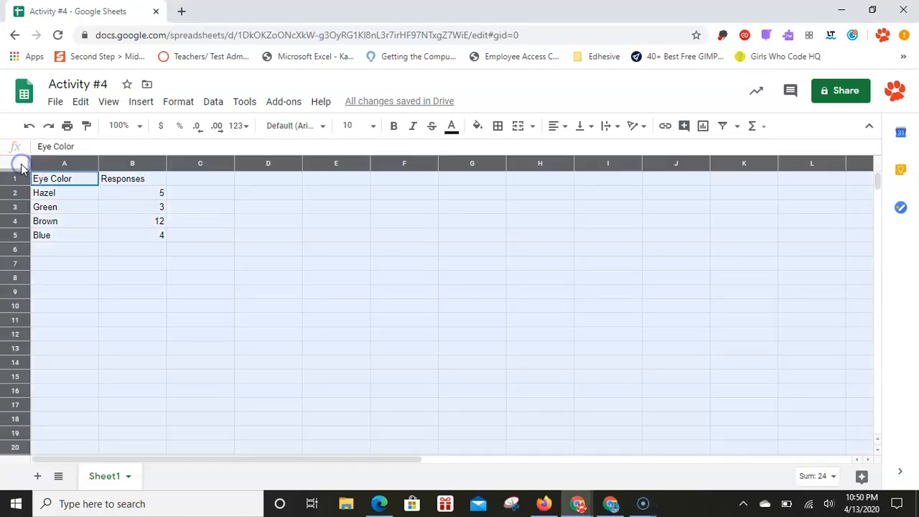
left_click(351, 127)
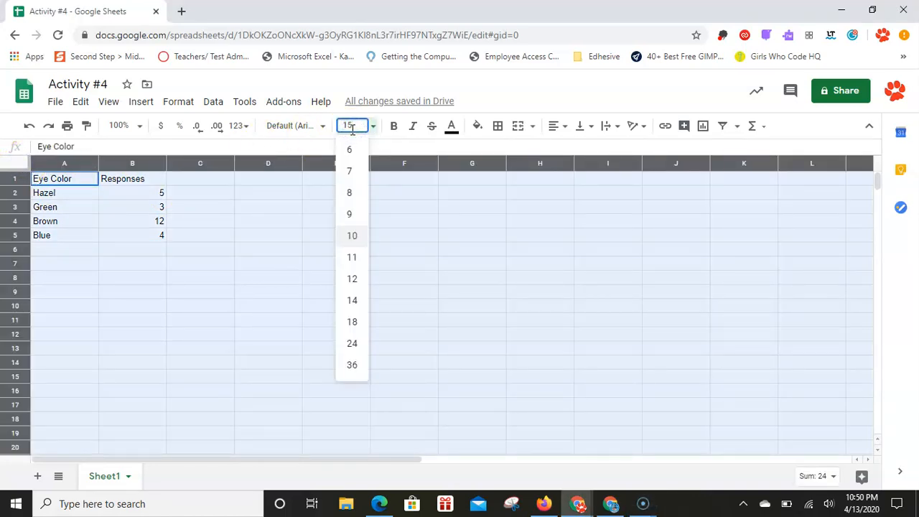
key("Return")
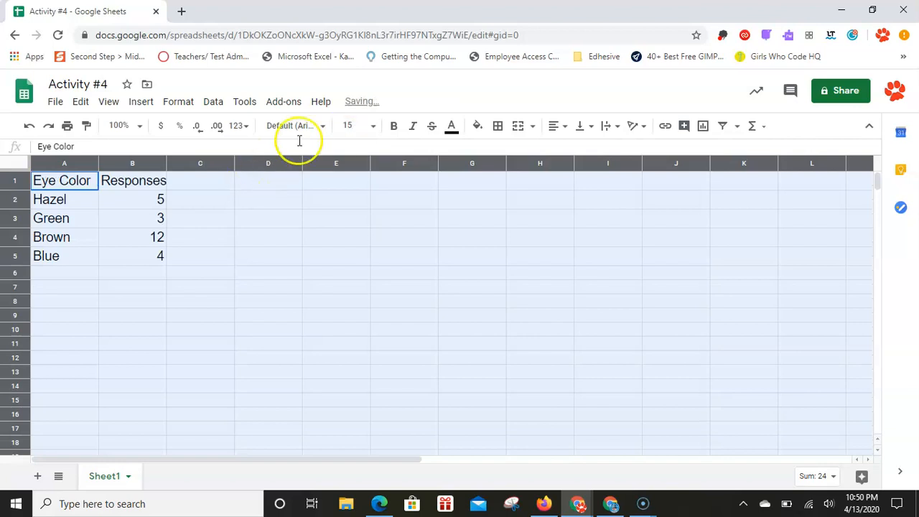
left_click(356, 124)
type("2")
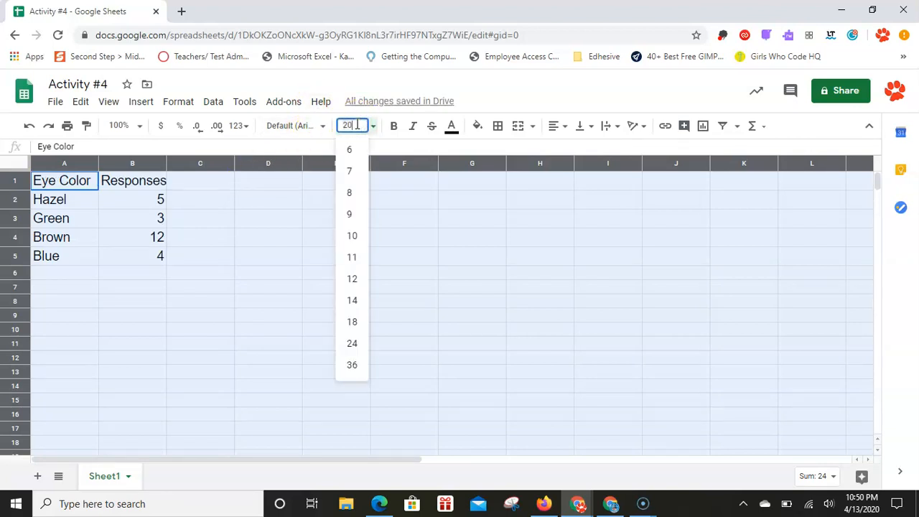
type("0")
key("Return")
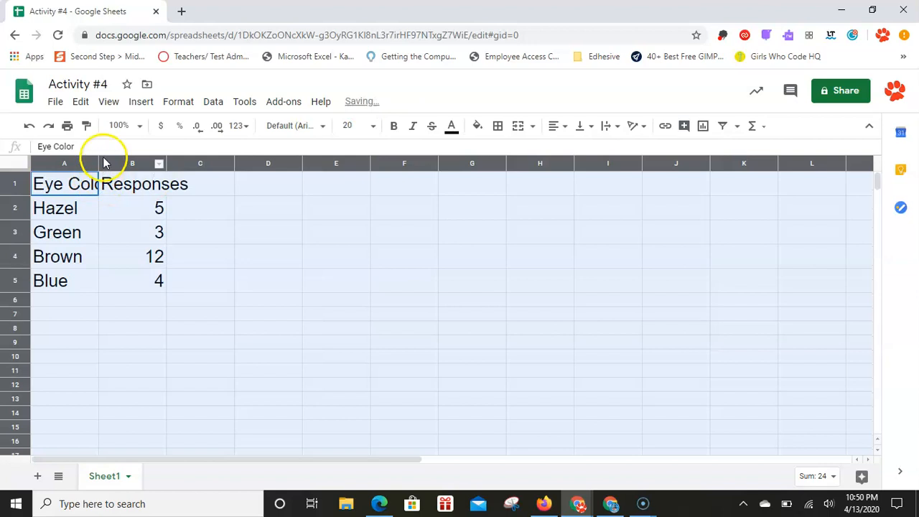
Step: Widen the columns until the Eye Color and Responses headers fit fully within their cells
left_click_drag(98, 159, 116, 162)
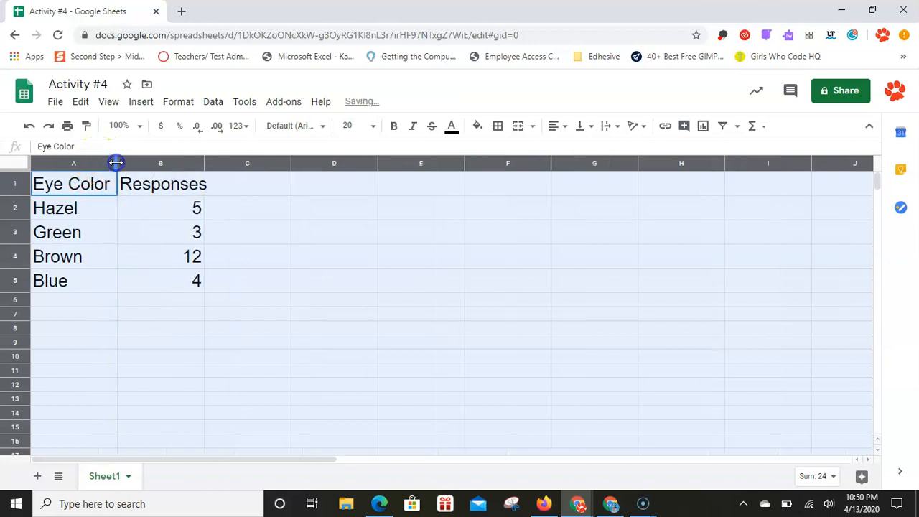
left_click_drag(204, 164, 224, 164)
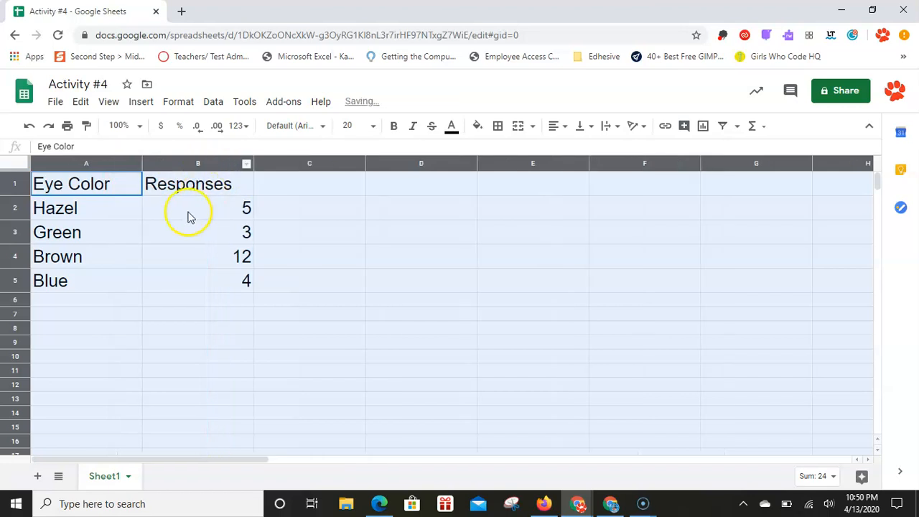
left_click(129, 210)
left_click(184, 211)
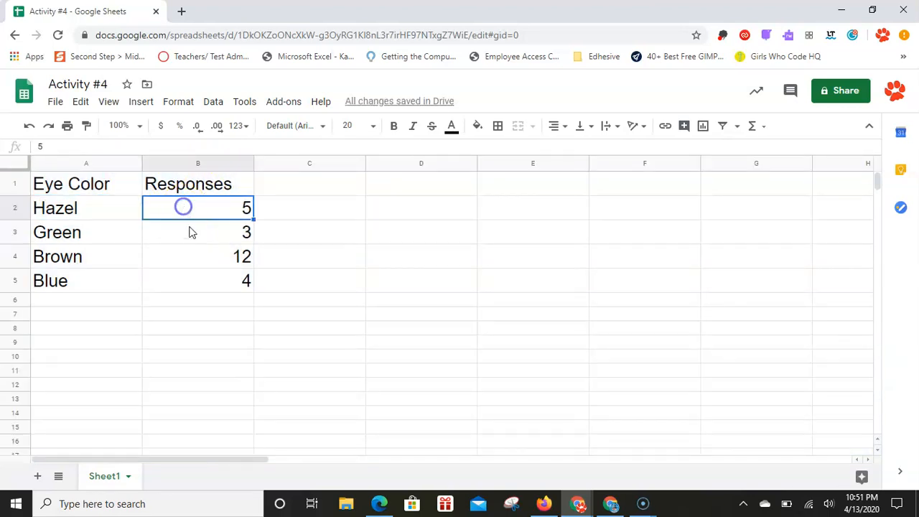
Step: Center-align the contents of column B horizontally
left_click(199, 164)
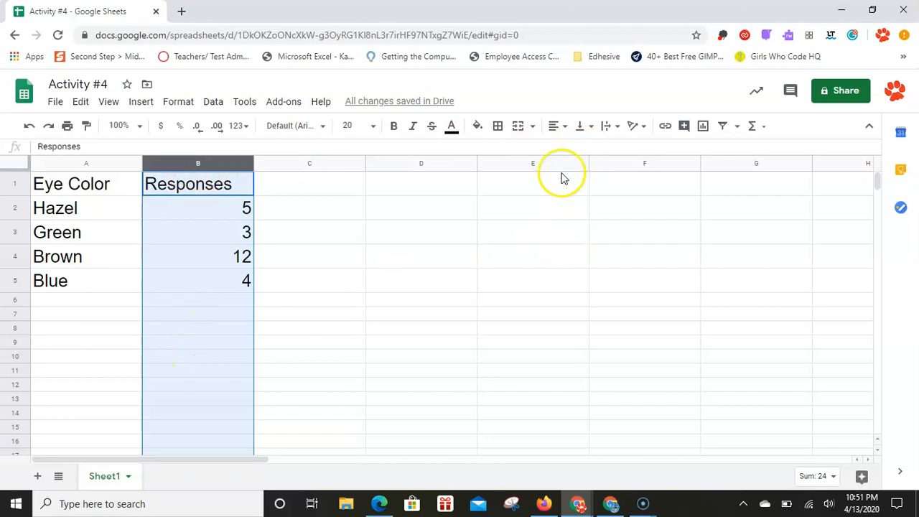
left_click(562, 127)
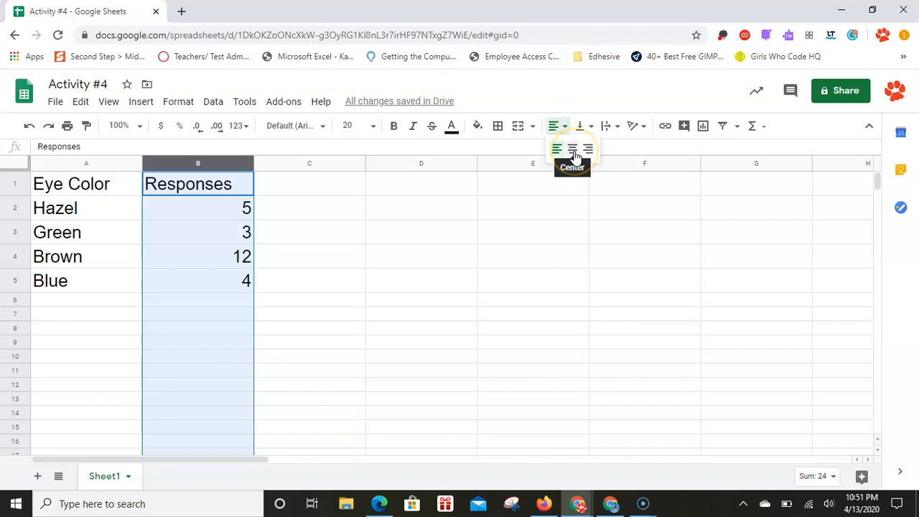
left_click(574, 152)
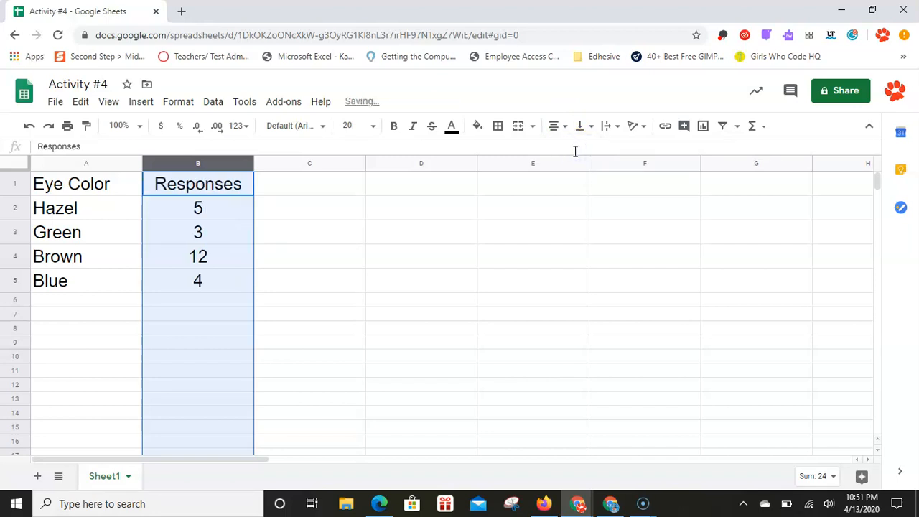
Step: Switch to the ss_activity_4 document, highlight instruction 5 on heavy border lines, and return to the spreadsheet
key("alt+Tab")
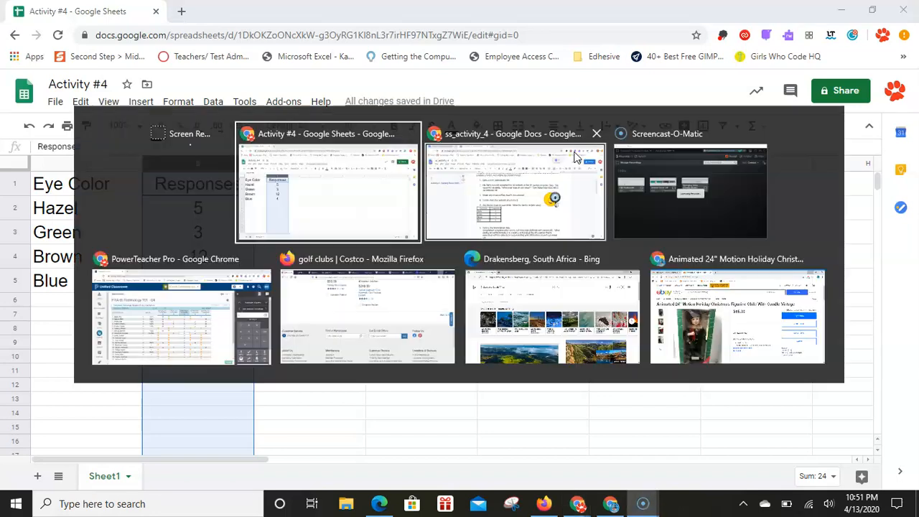
left_click(574, 156)
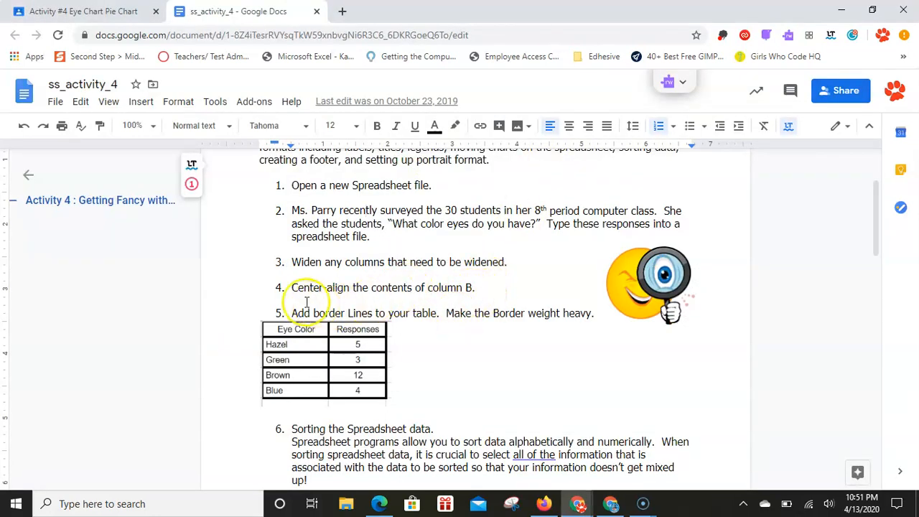
left_click_drag(294, 314, 597, 319)
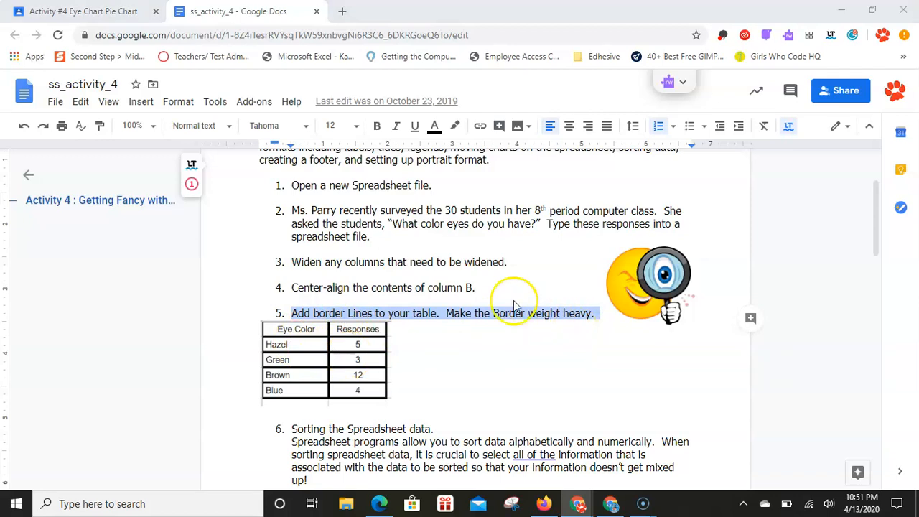
key("alt+Tab")
key("alt+Tab")
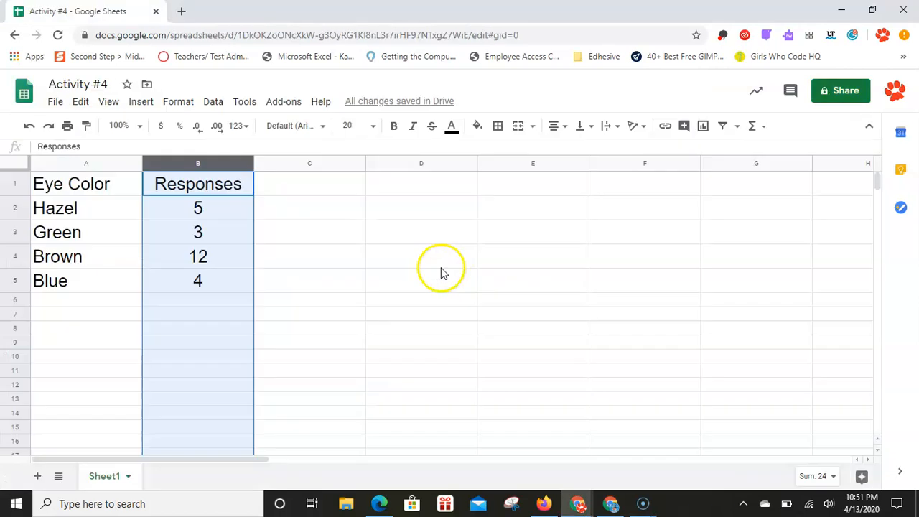
Step: Select the whole eye color table, A1:B5, starting from the Eye Color header
left_click(205, 209)
left_click(79, 185)
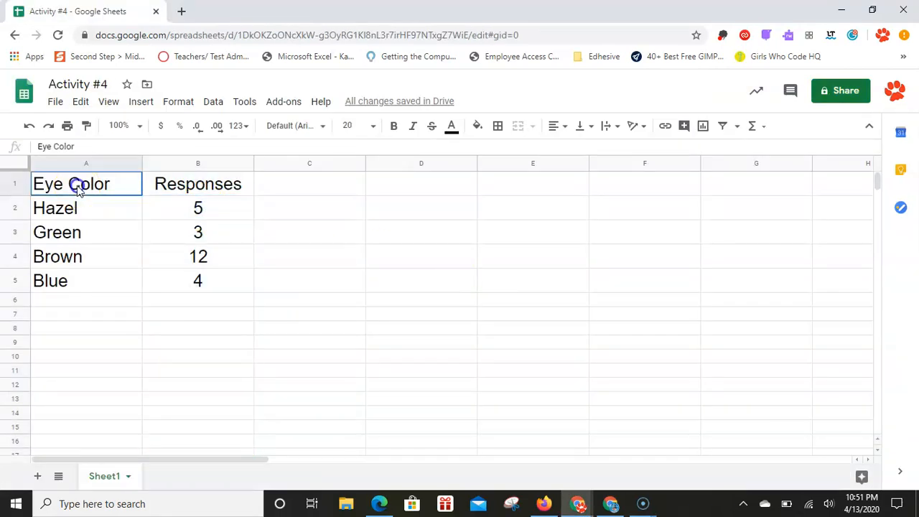
left_click_drag(83, 190, 221, 293)
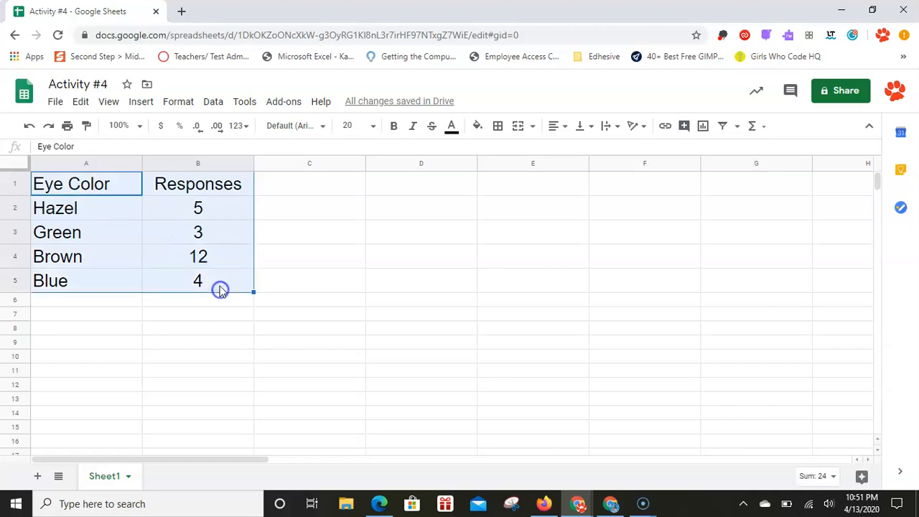
Step: Fill the Eye Color header from A1 down through A4 using the fill handle, and undo the fill
left_click(106, 210)
left_click(103, 182)
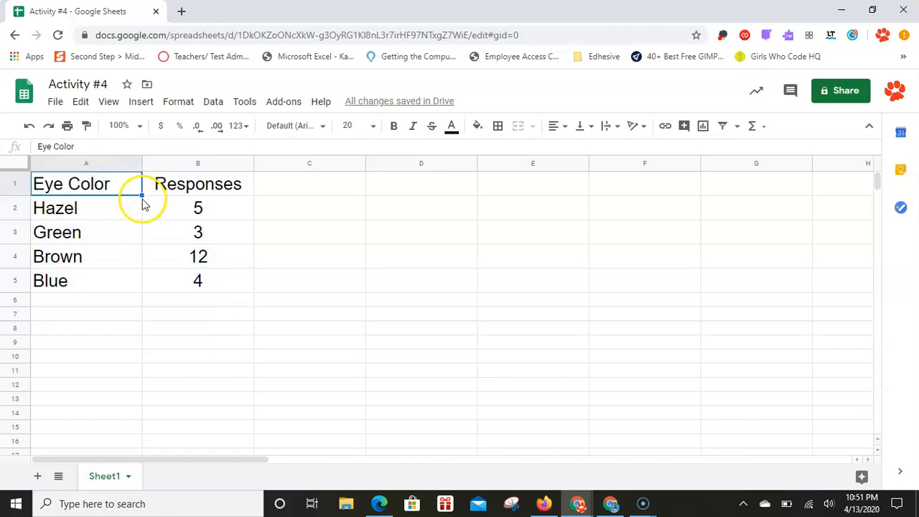
left_click_drag(143, 194, 236, 269)
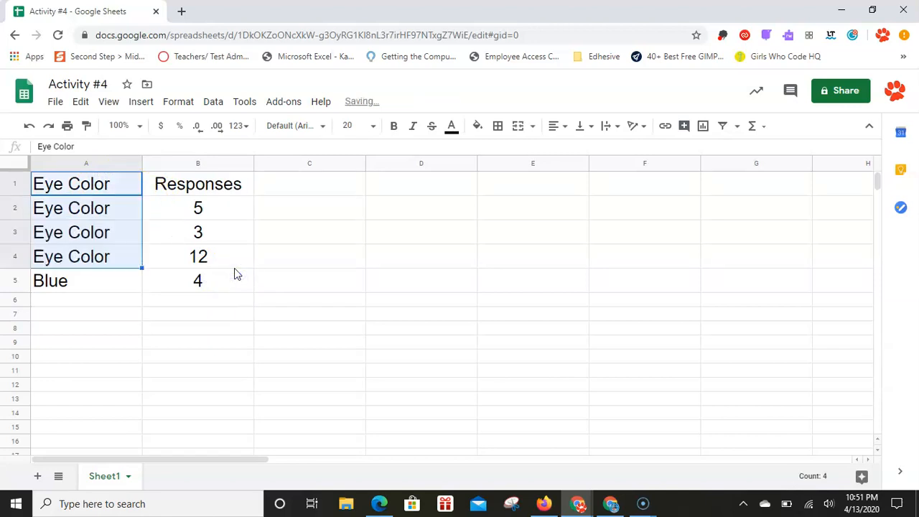
left_click(29, 126)
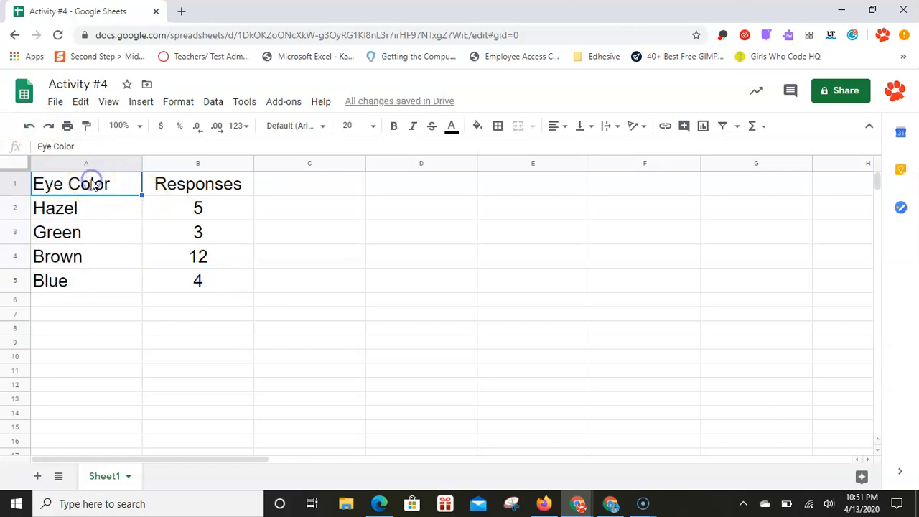
Step: Apply all borders to the whole eye color table, A1:B5, and give the border lines a heavy style
left_click(83, 215)
left_click_drag(75, 183, 232, 278)
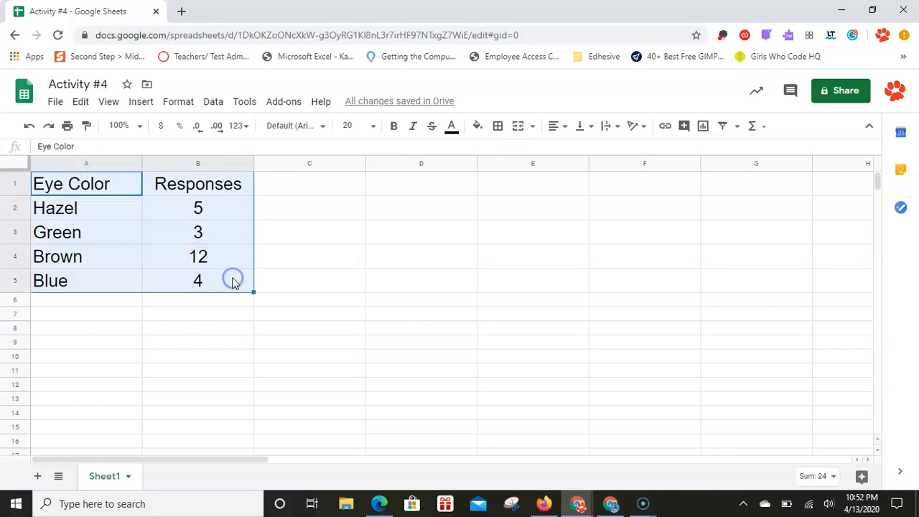
left_click(499, 127)
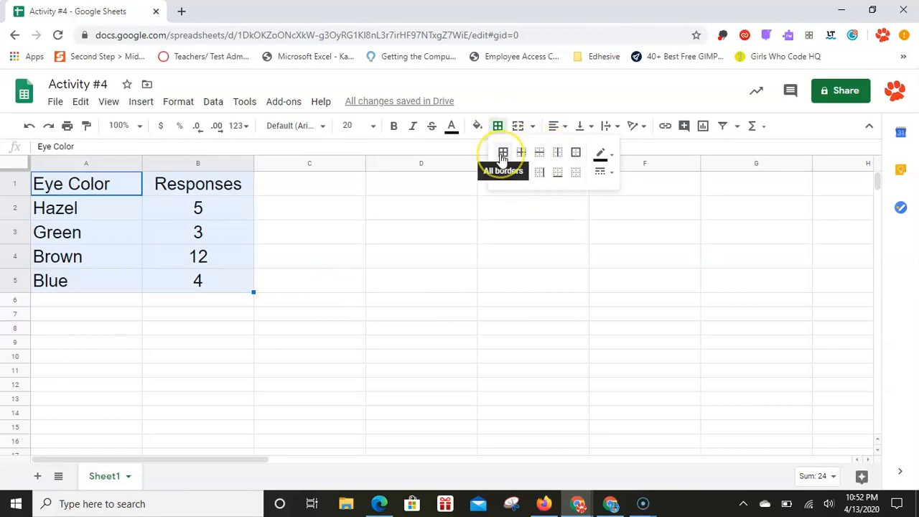
left_click(502, 155)
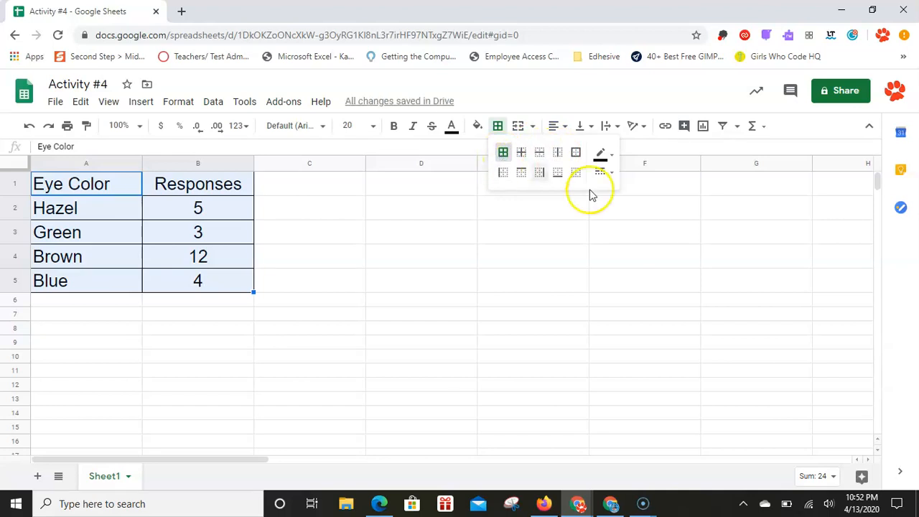
left_click(606, 154)
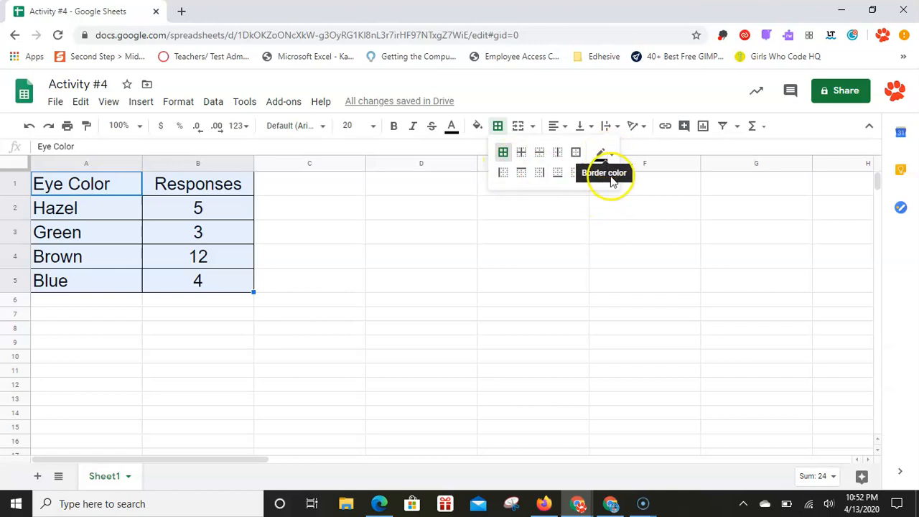
left_click(602, 173)
left_click(641, 226)
left_click(488, 323)
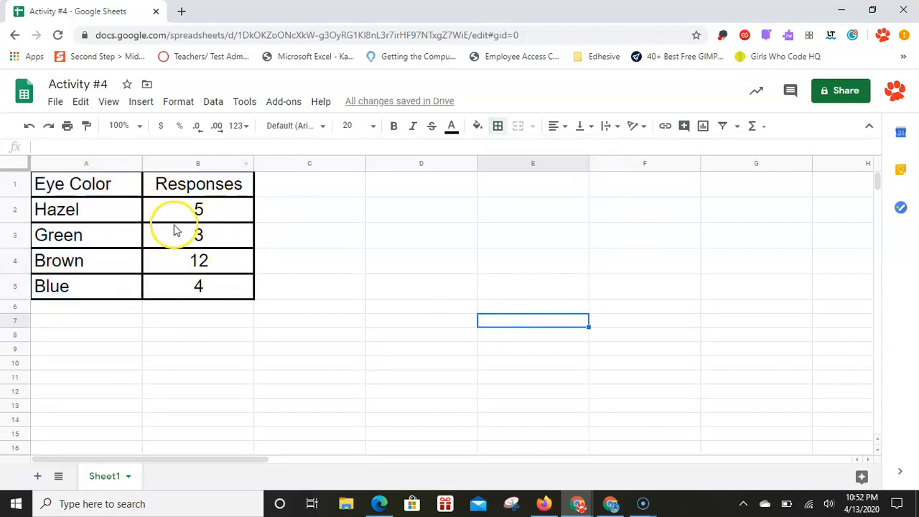
Step: Switch to the ss_activity_4 document, read instructions 6 to 8 on sorting the spreadsheet data, and return to the spreadsheet
key("alt+Tab")
key("alt+Tab")
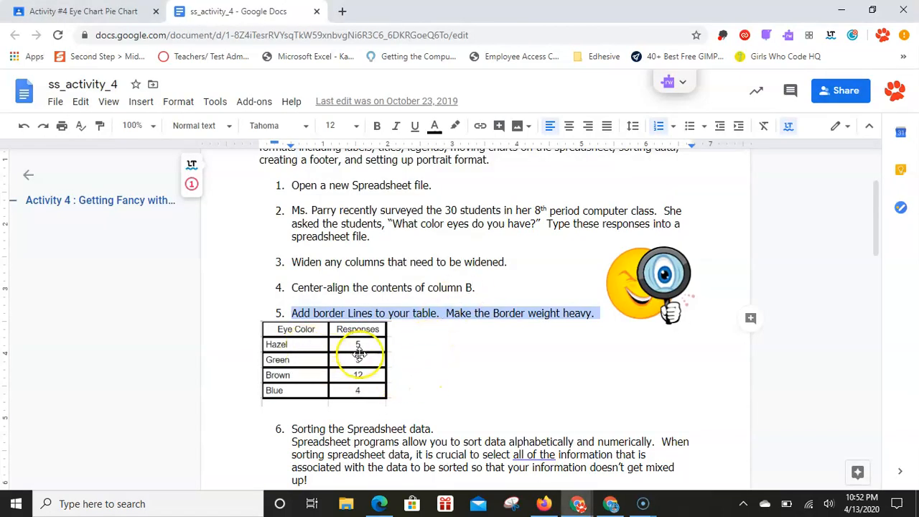
scroll(366, 376, "down", 1)
scroll(368, 376, "down", 3)
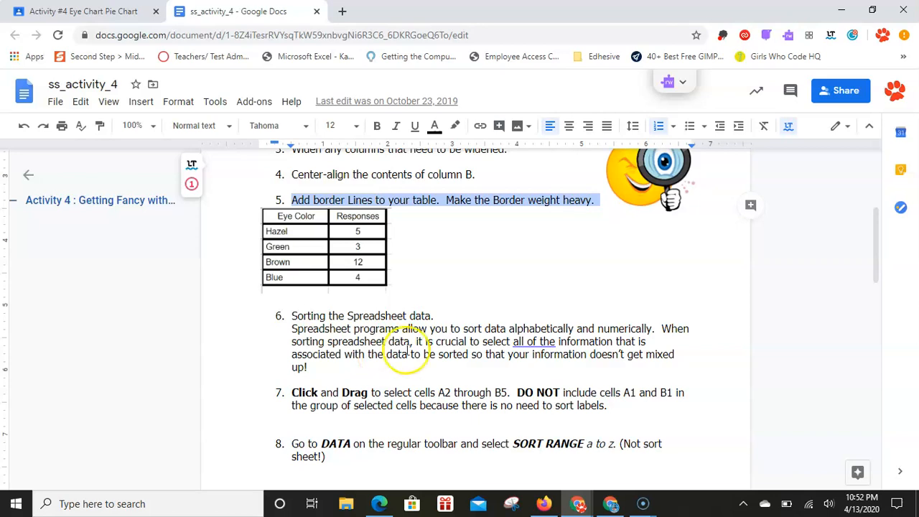
left_click(436, 316)
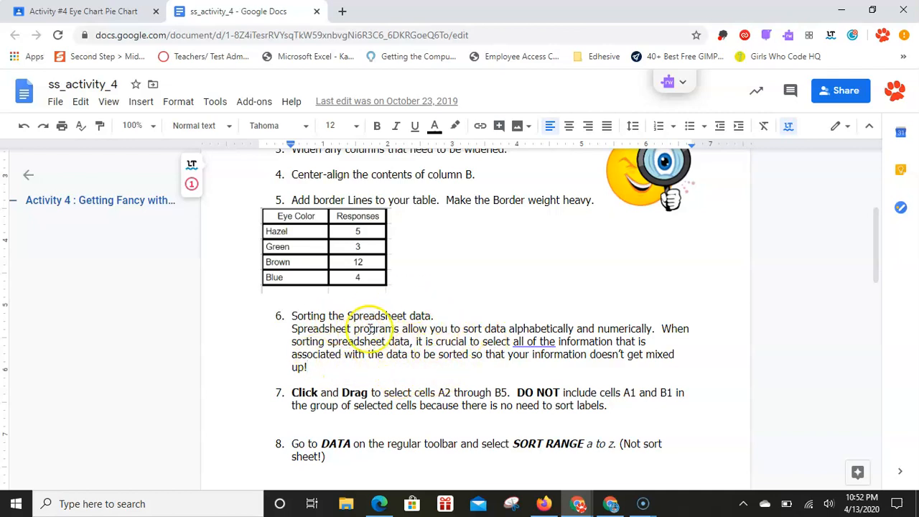
key("alt+Tab")
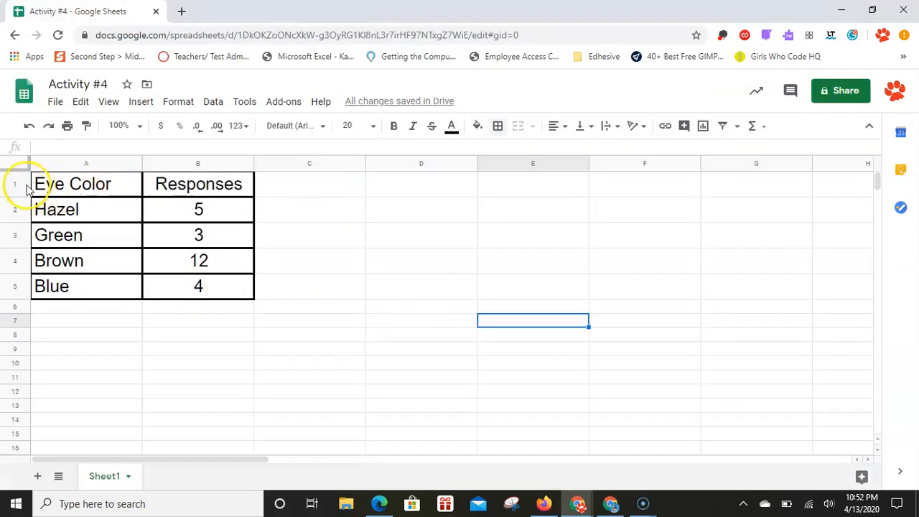
left_click(16, 185)
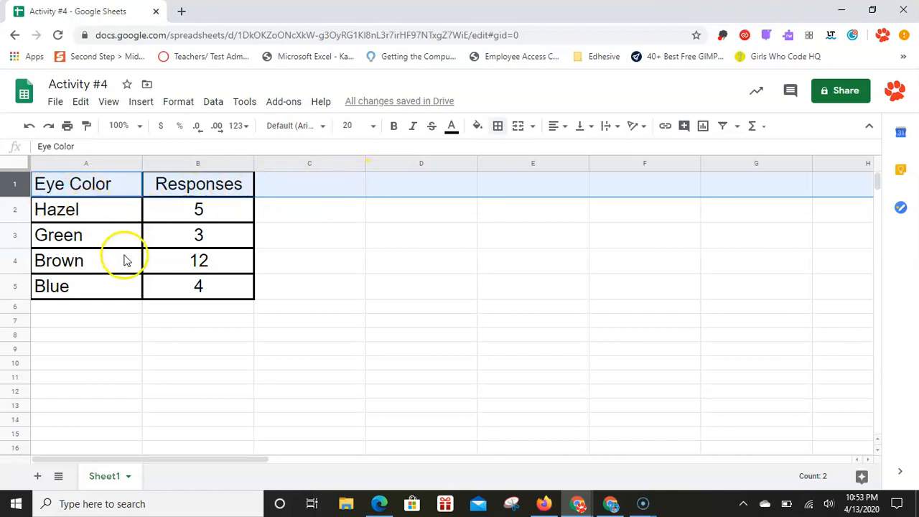
left_click(203, 336)
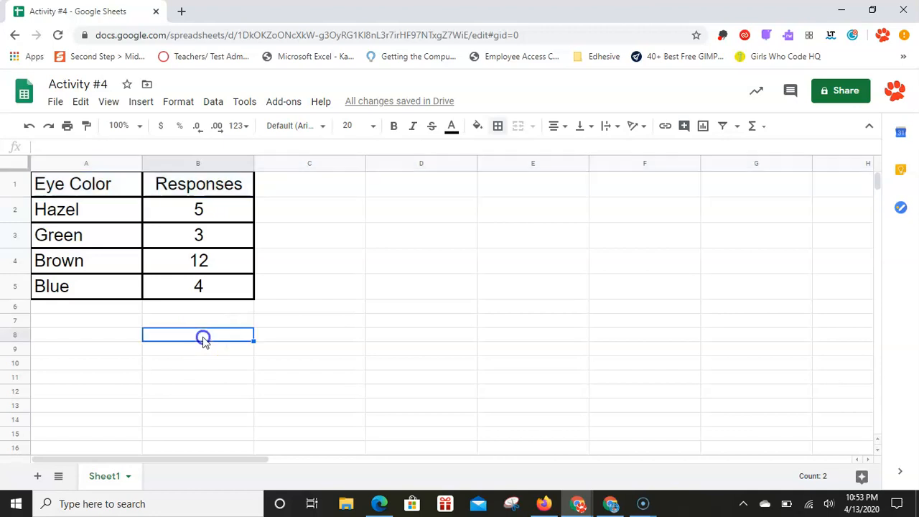
left_click(83, 208)
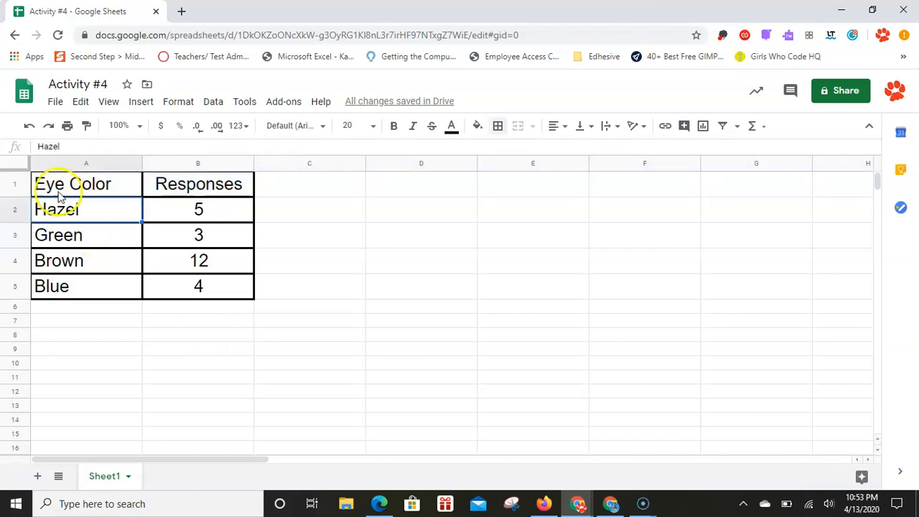
left_click(25, 165)
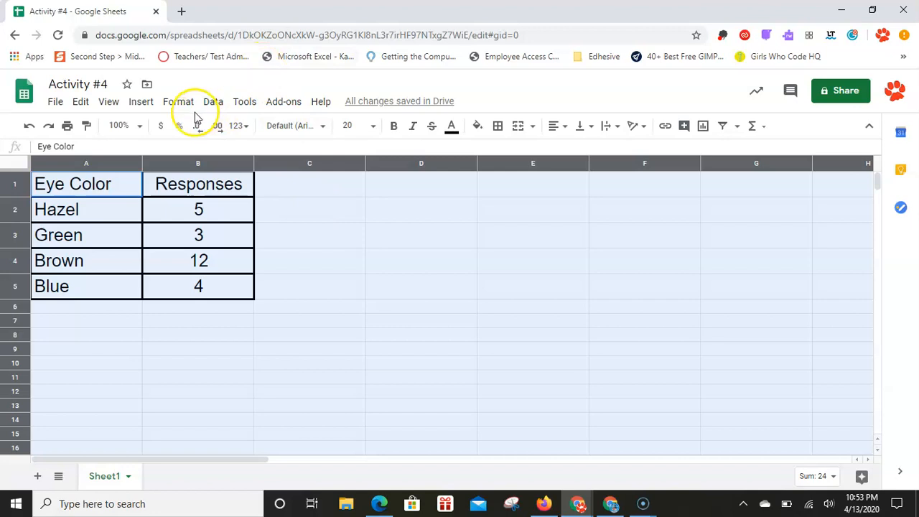
left_click(215, 101)
Step: Select the table A1:B5, sort the sheet by column A from A to Z, and undo the sort
left_click_drag(79, 185, 216, 287)
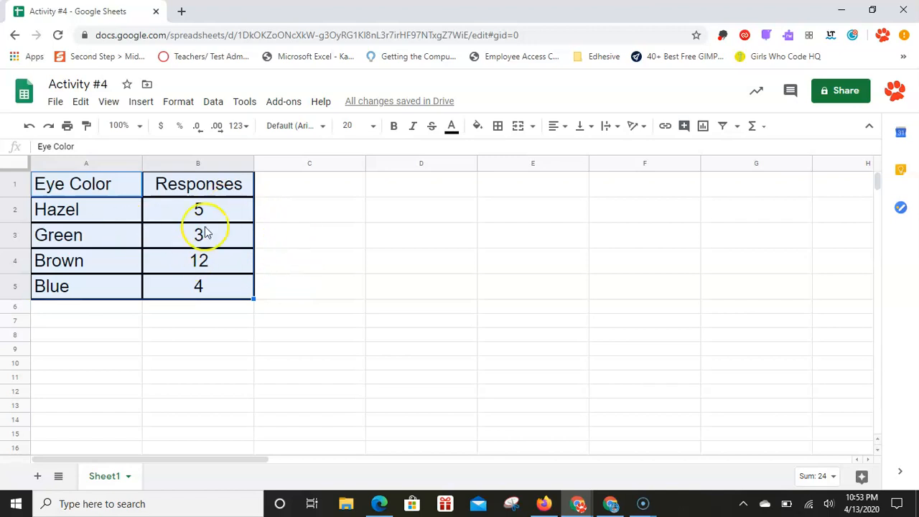
left_click(210, 105)
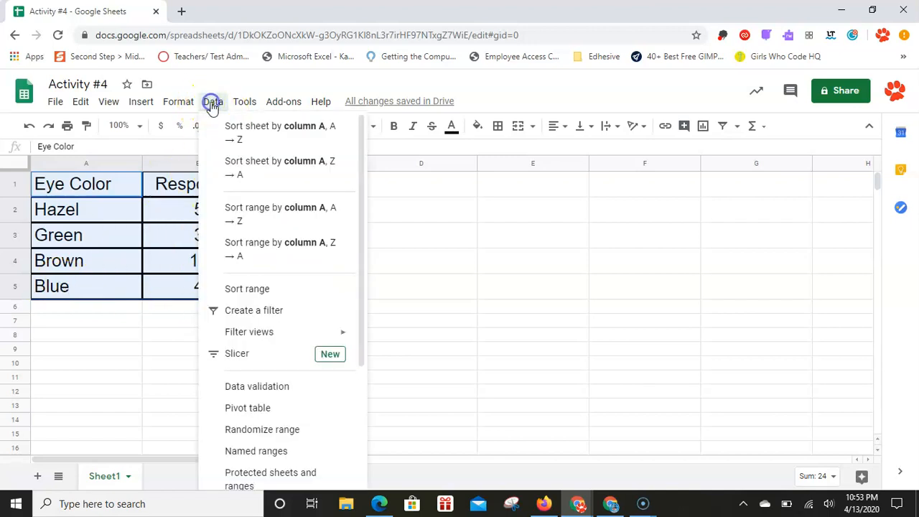
left_click(247, 140)
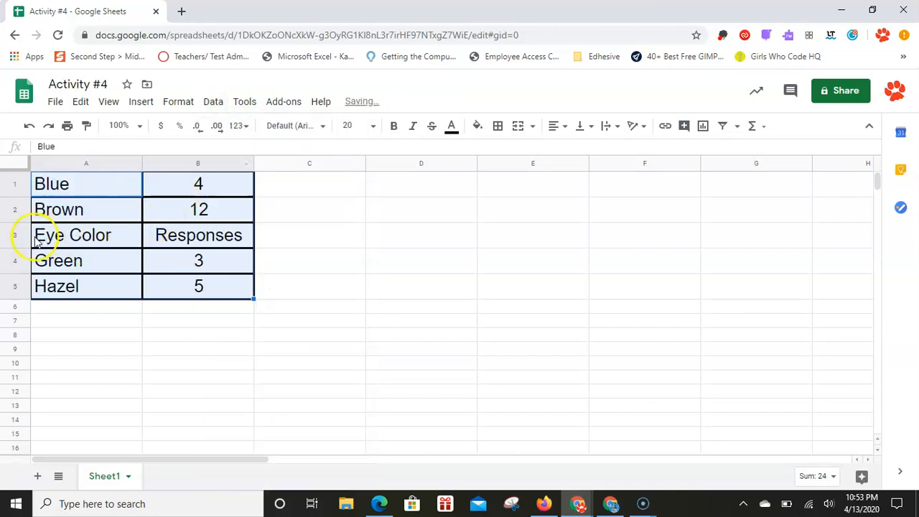
left_click(31, 125)
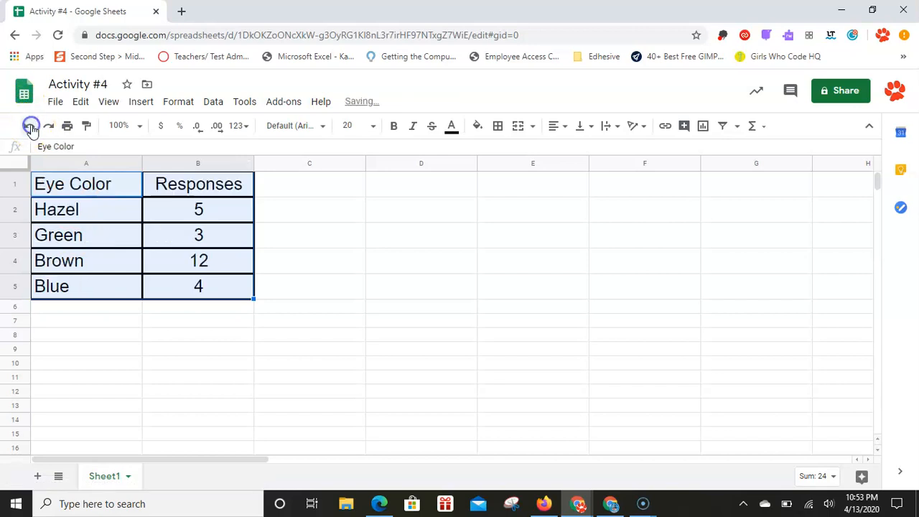
Step: Sort the range A1:B5 by Eye Color from A to Z, treating the first row as a header row
left_click(217, 109)
left_click(213, 108)
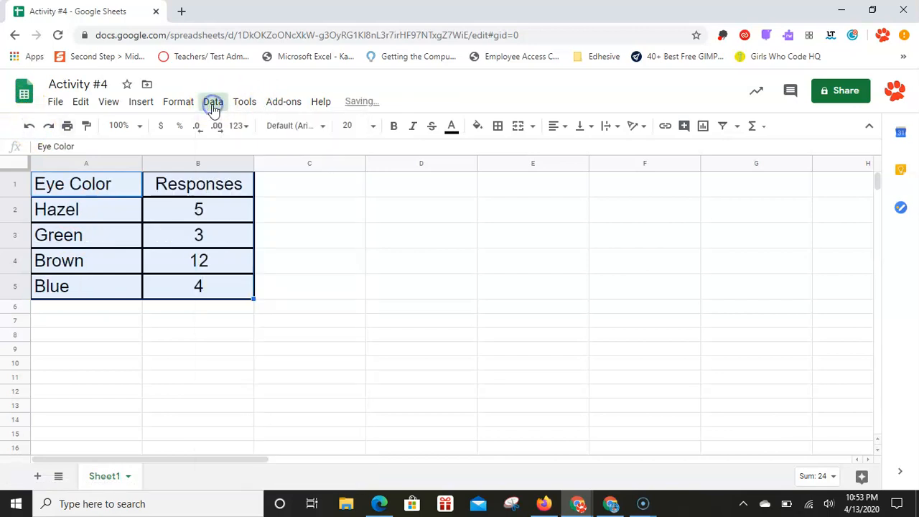
left_click(213, 108)
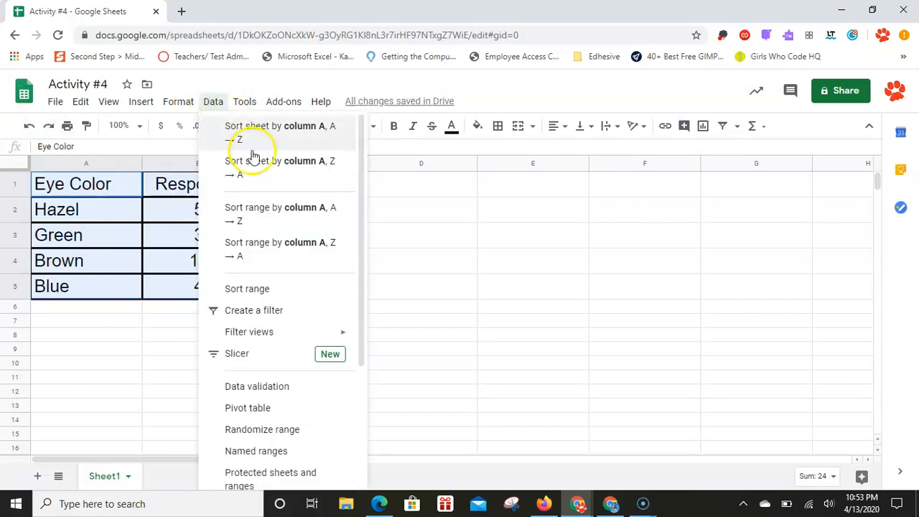
left_click(289, 290)
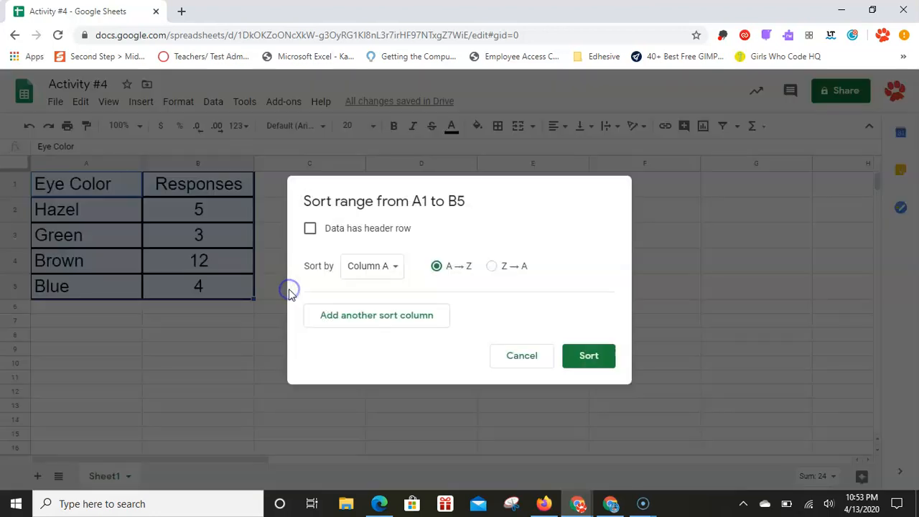
left_click(310, 230)
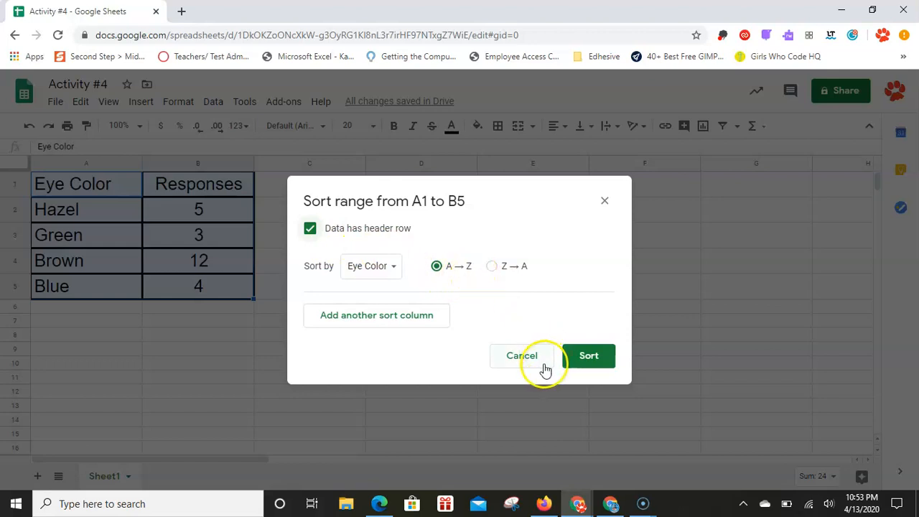
left_click(603, 354)
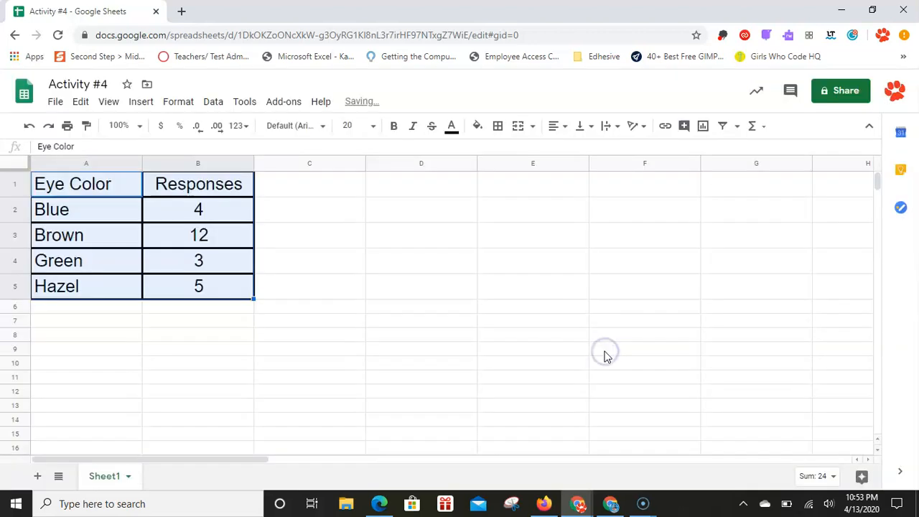
left_click(78, 184)
left_click(93, 216)
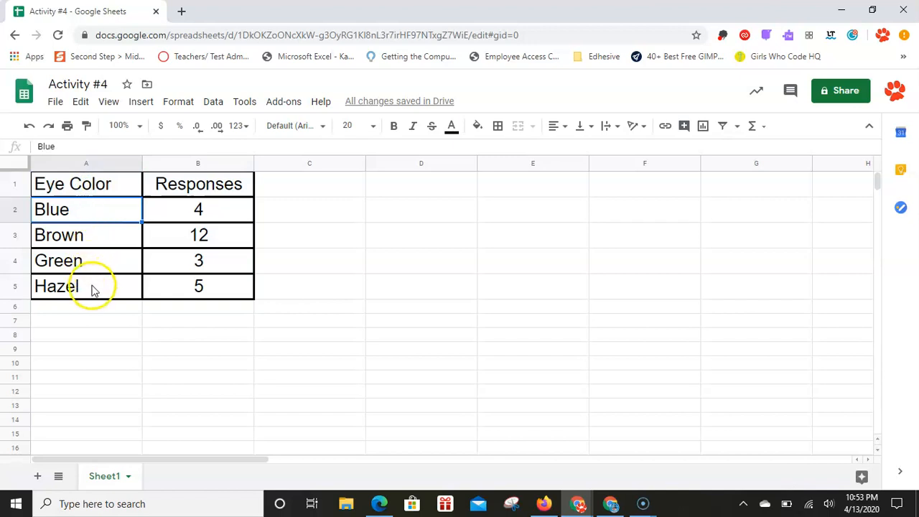
left_click(114, 308)
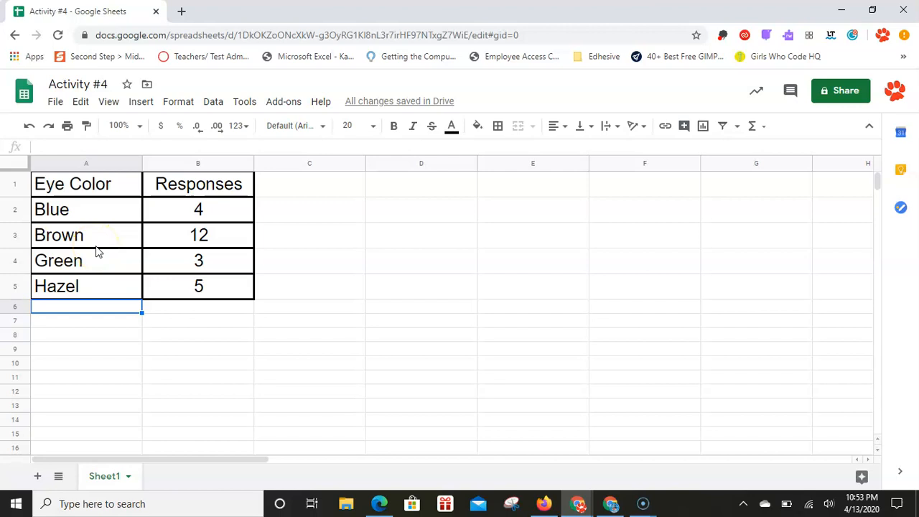
Step: Switch to the ss_activity_4 document and highlight the first sentence of instruction 7 on selecting cells A2 through B5
key("alt+Tab")
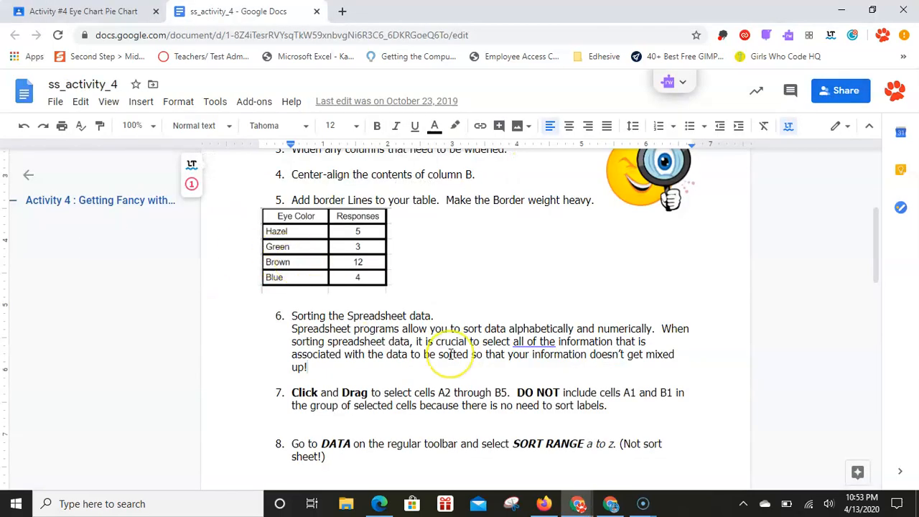
scroll(450, 353, "down", 2)
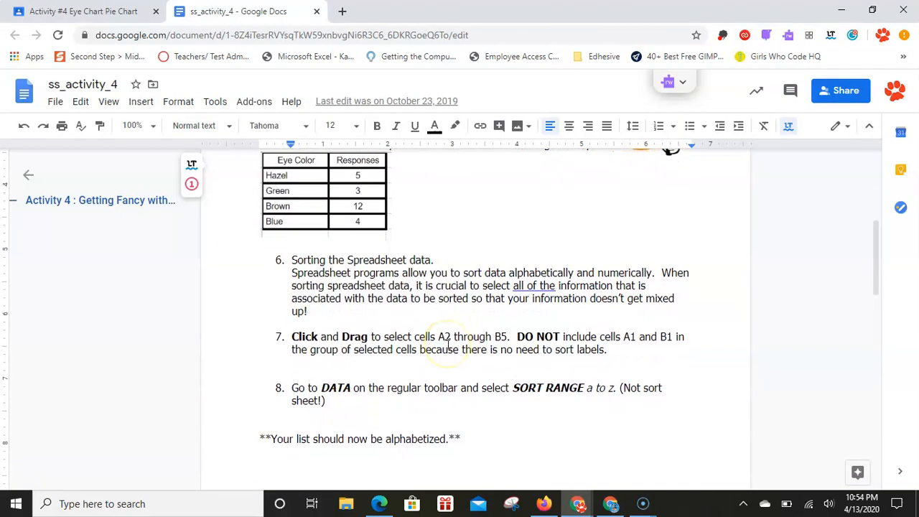
left_click(368, 347)
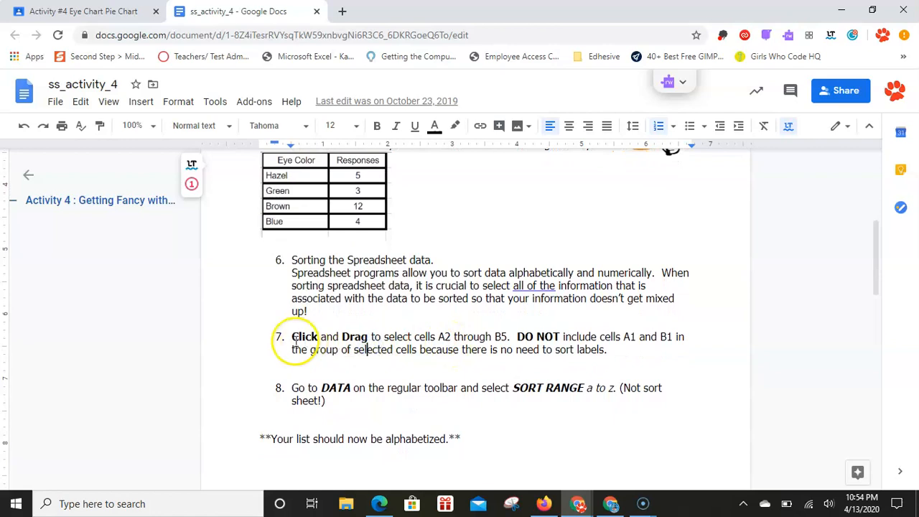
left_click_drag(286, 342, 520, 336)
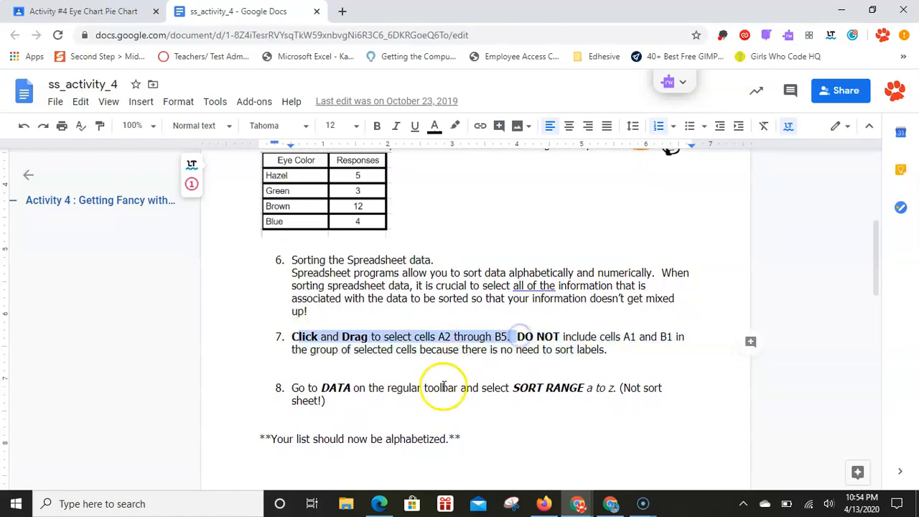
Step: Review instruction 9 on making the pie chart, including the sample chart below it
scroll(534, 402, "down", 1)
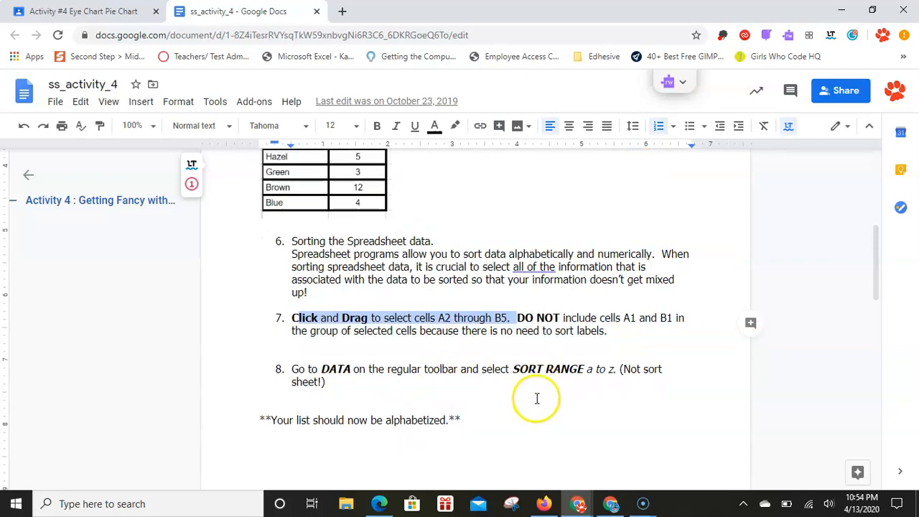
scroll(538, 391, "down", 4)
scroll(538, 391, "down", 2)
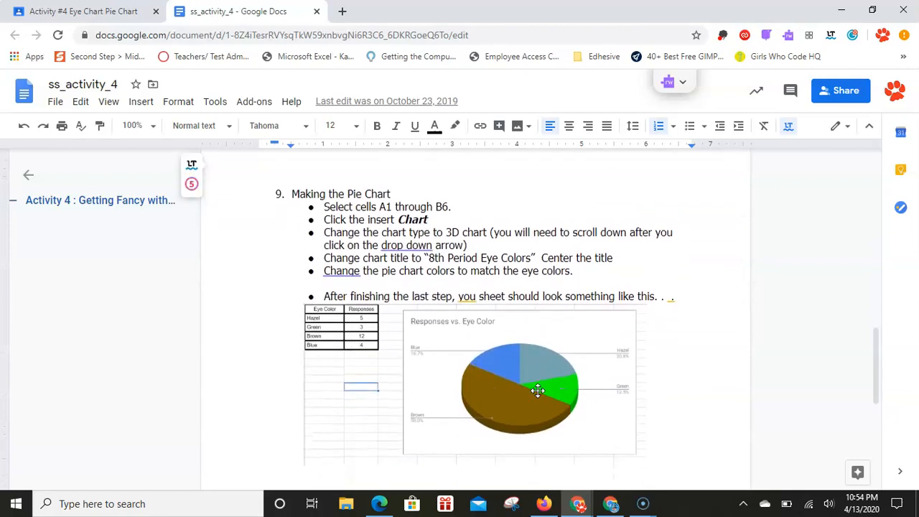
scroll(537, 390, "up", 3)
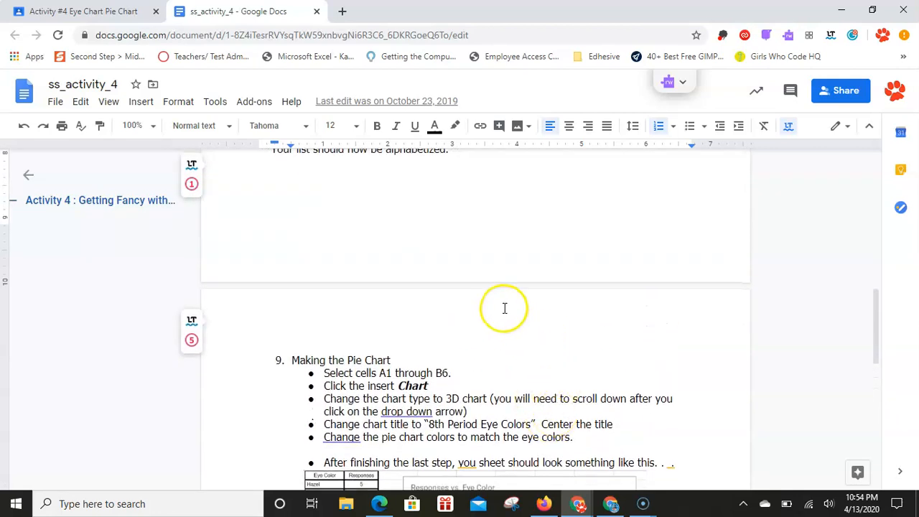
left_click_drag(882, 314, 884, 361)
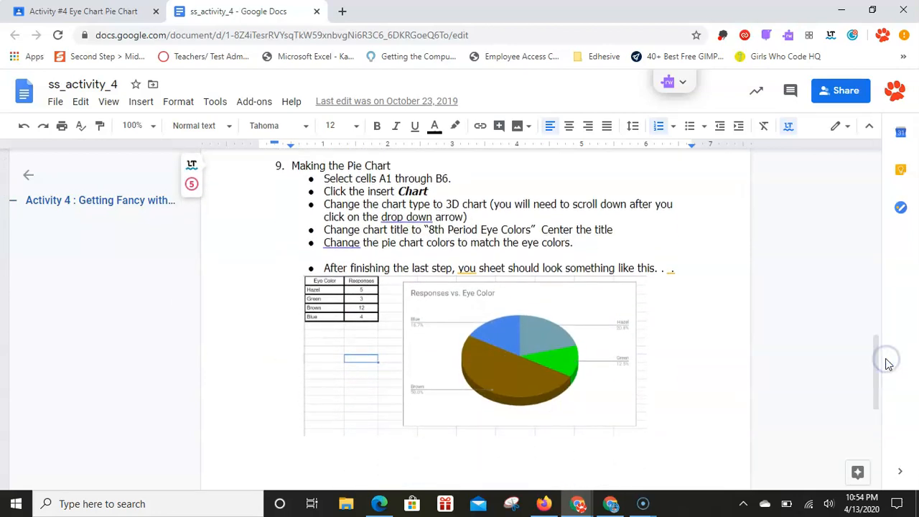
Step: Return to the spreadsheet and insert a chart based on the whole eye color table, A1:B5
key("alt+Tab")
left_click_drag(94, 184, 213, 301)
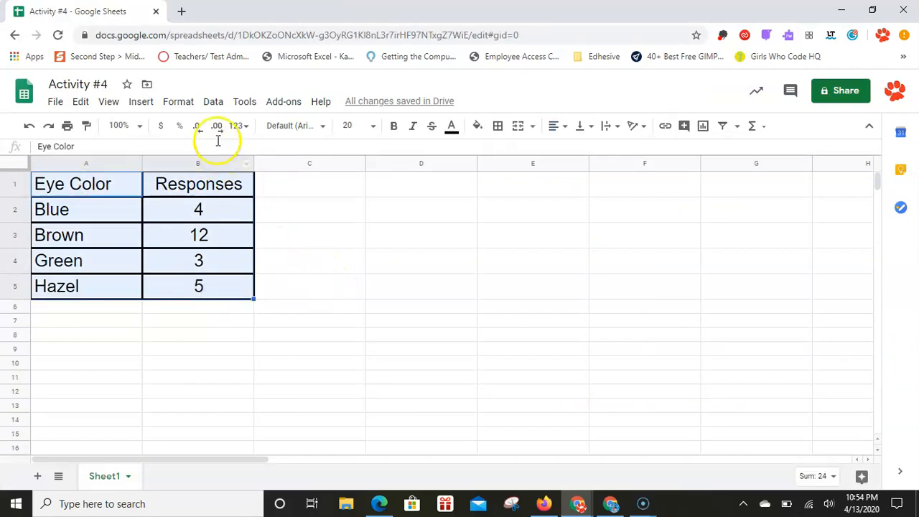
left_click(142, 104)
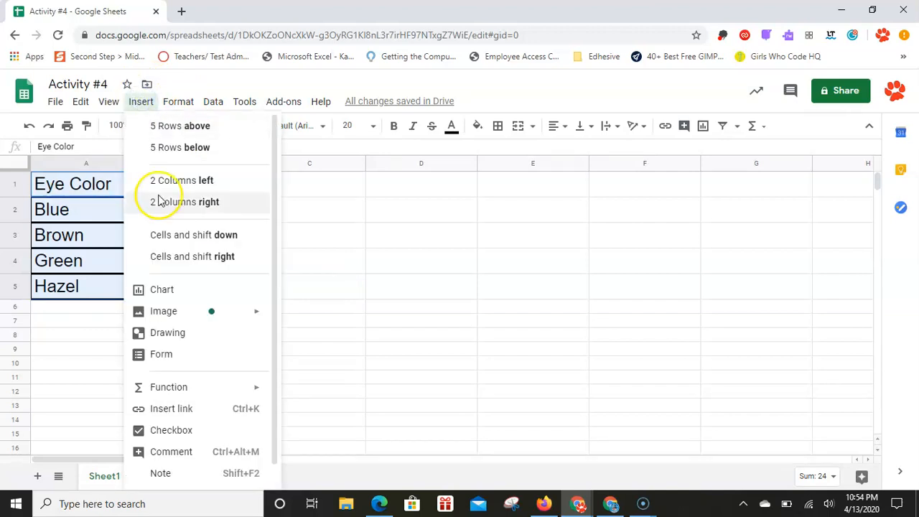
left_click(168, 289)
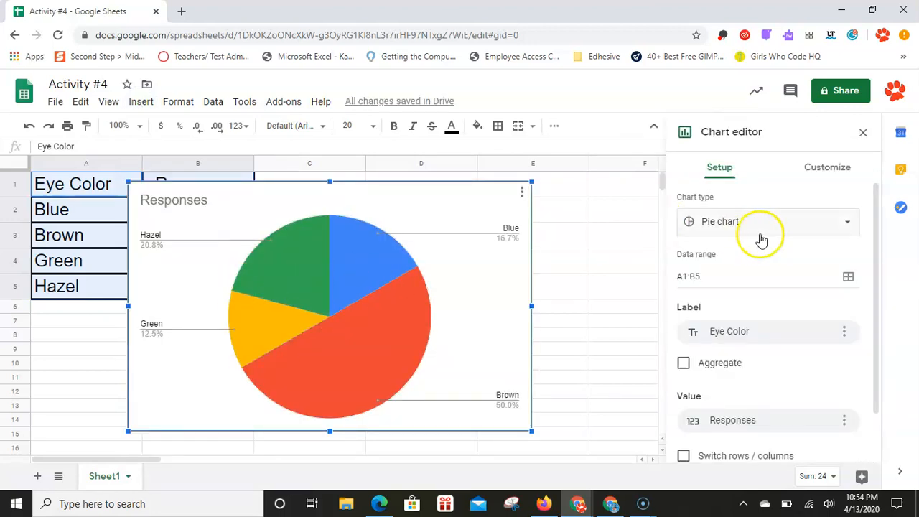
Step: Change the chart type from the standard pie to a 3D pie chart
left_click(836, 234)
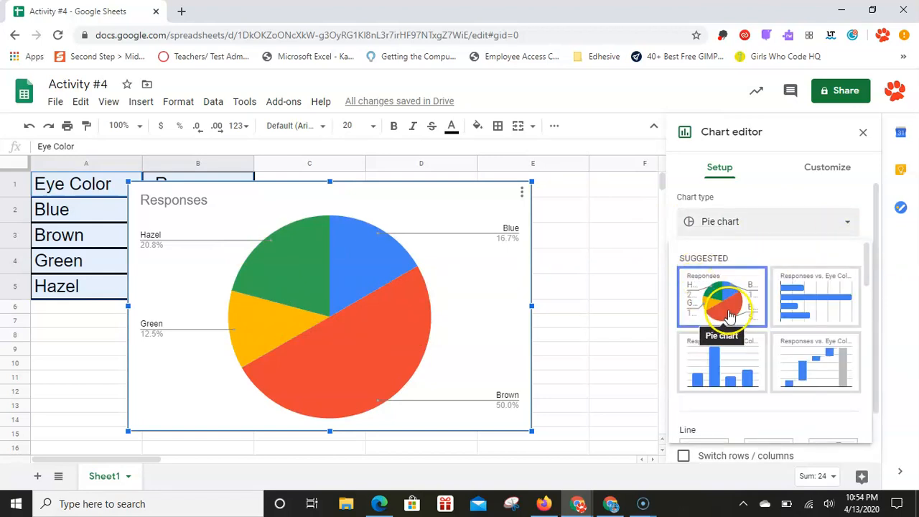
left_click(847, 222)
left_click(849, 222)
left_click_drag(868, 250, 891, 366)
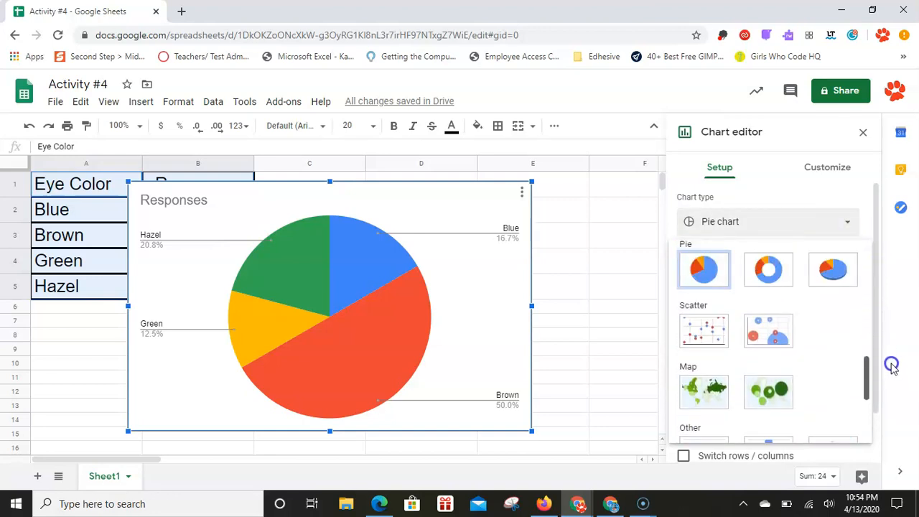
left_click(846, 296)
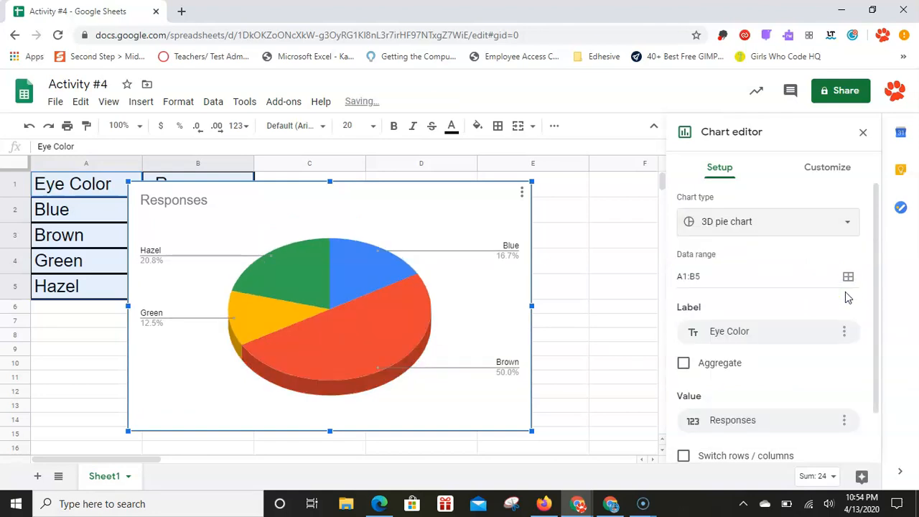
Step: Switch to the ss_activity_4 document and highlight the 3D chart wording in instruction 9
key("ctrl+Tab")
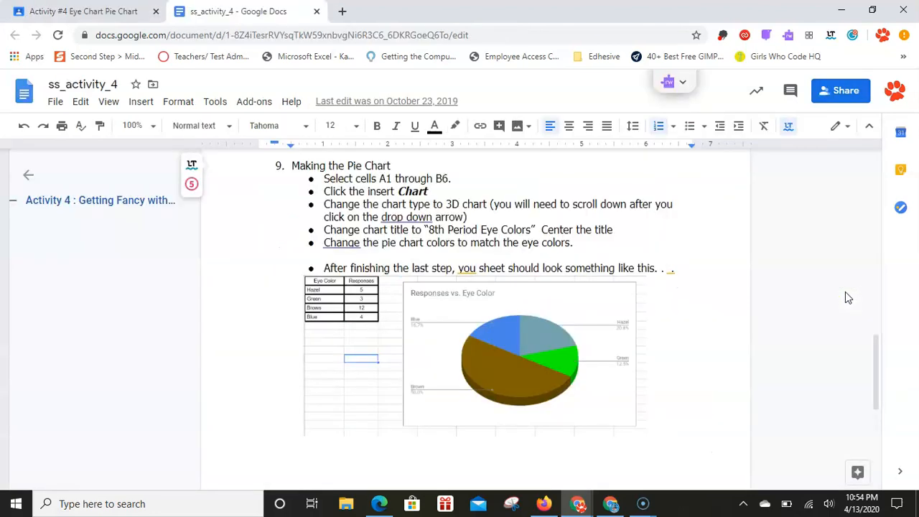
left_click(447, 204)
left_click_drag(475, 203, 476, 205)
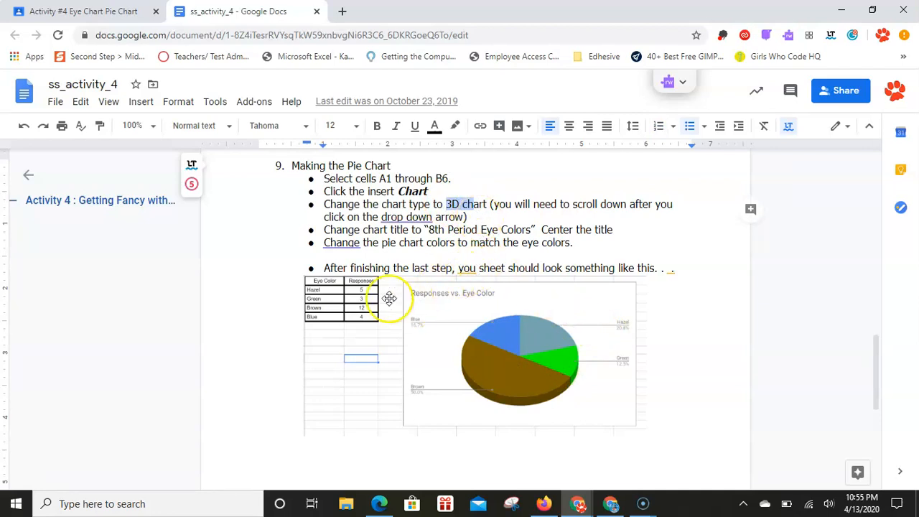
Step: Return to the spreadsheet and move the pie chart clear of the Responses values so the table can be read
key("alt+Tab")
left_click(351, 252)
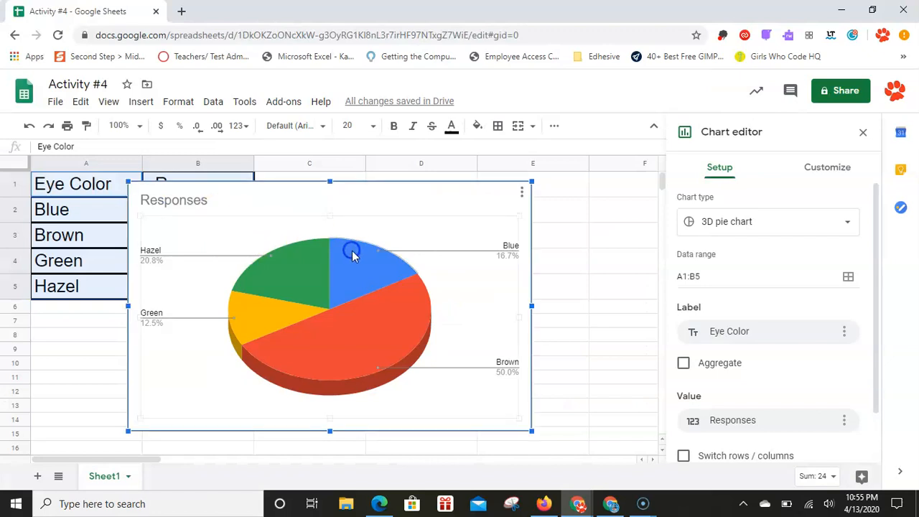
left_click(281, 195)
left_click_drag(280, 195, 399, 225)
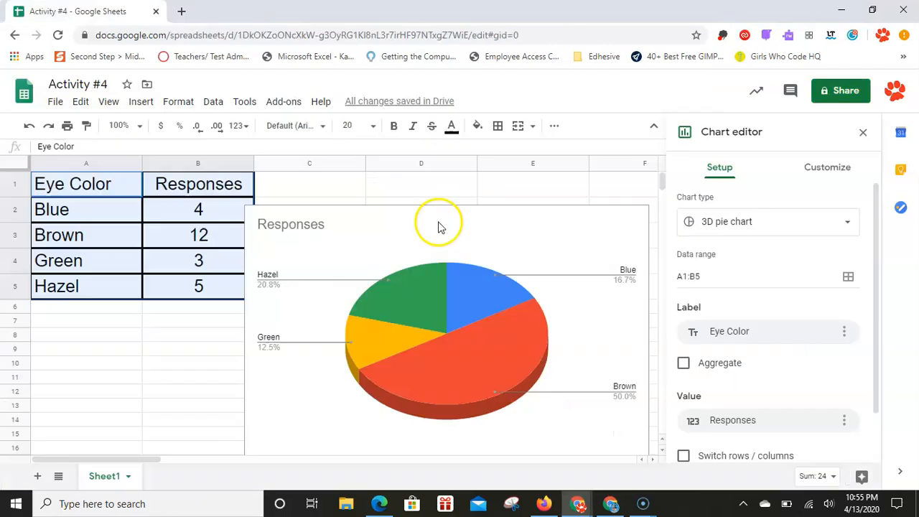
Step: Change the chart title to "8th Period Eye Colors"
left_click(307, 224)
left_click(307, 224)
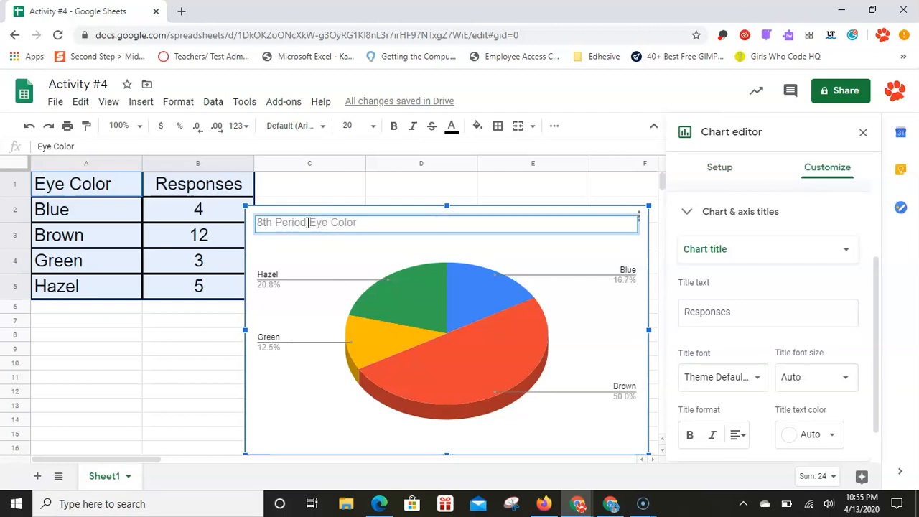
type("s")
left_click(358, 252)
left_click(343, 228)
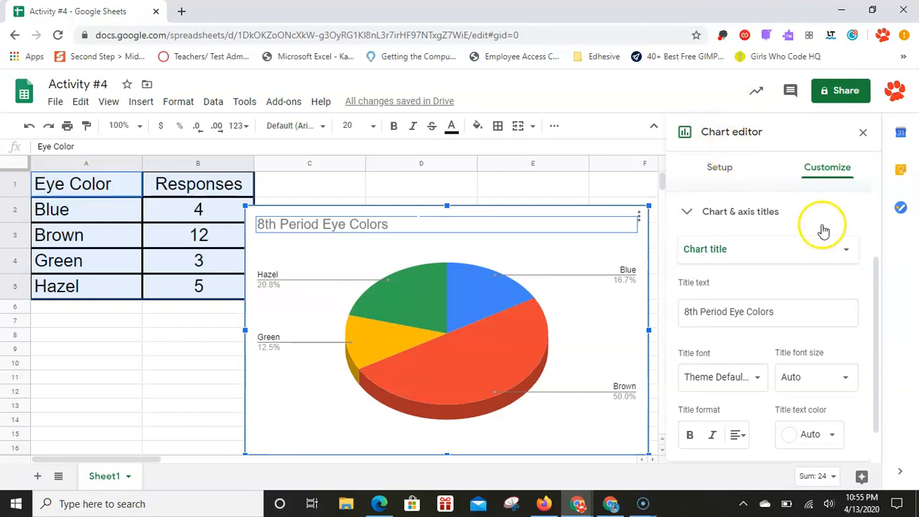
Step: Examine the chart's customization sections and the title text setting under Chart & axis titles
left_click(720, 170)
left_click(827, 175)
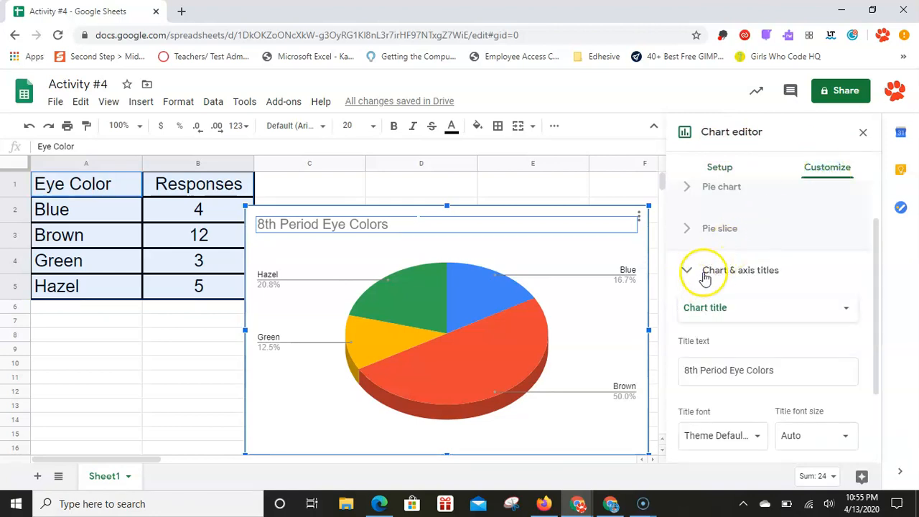
left_click(687, 271)
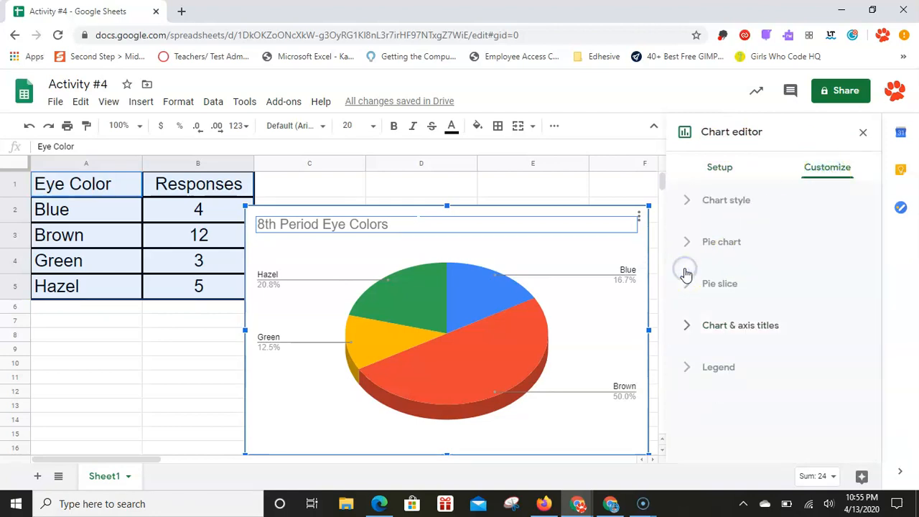
left_click(681, 330)
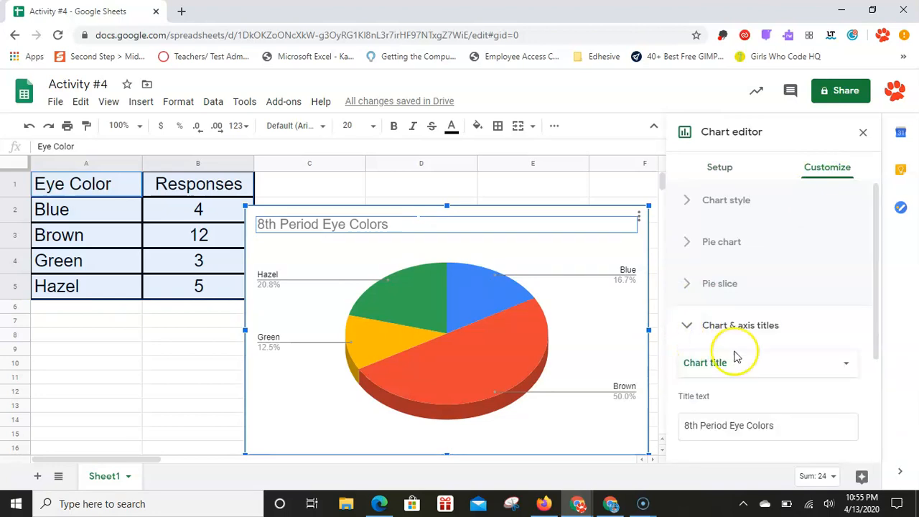
left_click_drag(881, 314, 878, 342)
left_click(725, 380)
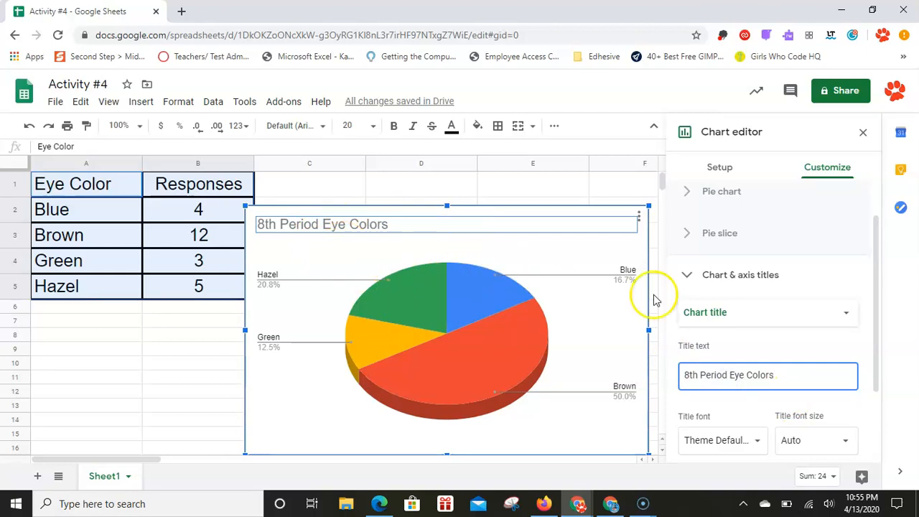
Step: Recolor the Brown pie slice dark brown
left_click(483, 294)
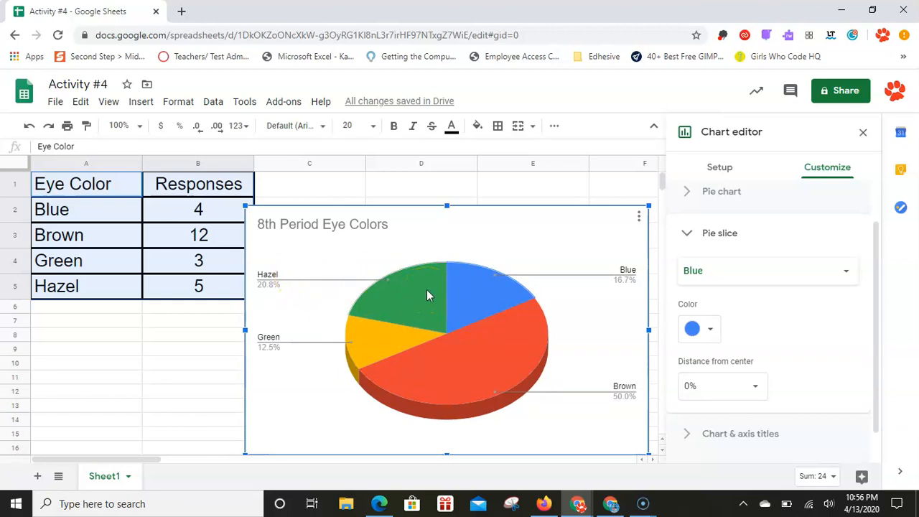
left_click(473, 360)
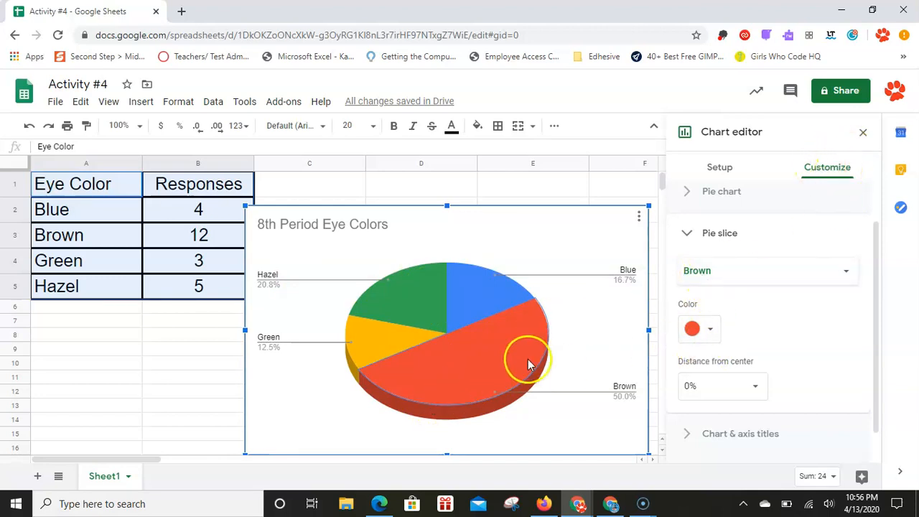
left_click(690, 329)
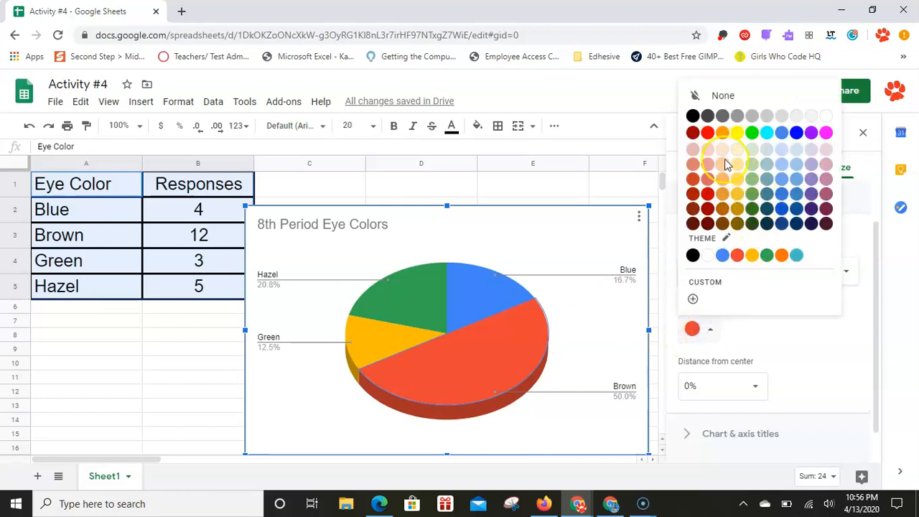
left_click(723, 225)
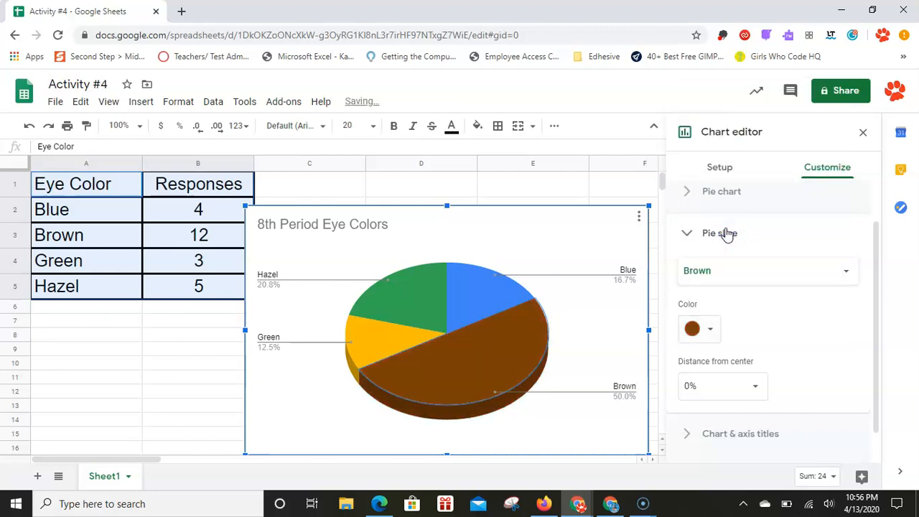
Step: Recolor the Green pie slice with the theme green
left_click(390, 338)
left_click(707, 330)
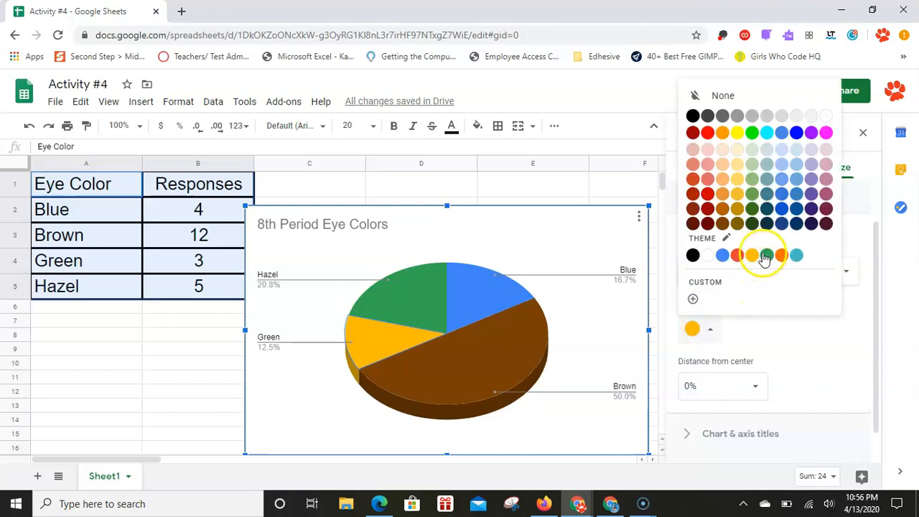
left_click(763, 255)
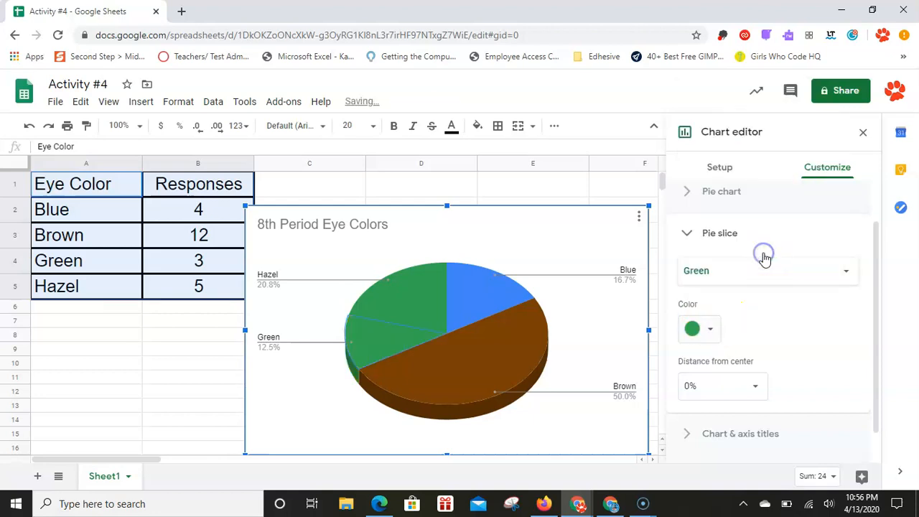
Step: Recolor the Hazel pie slice gray
left_click(393, 301)
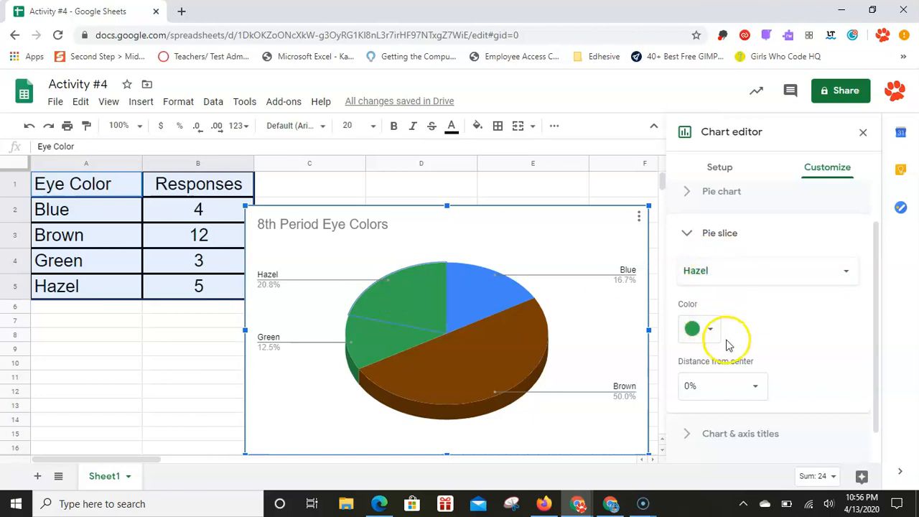
left_click(706, 331)
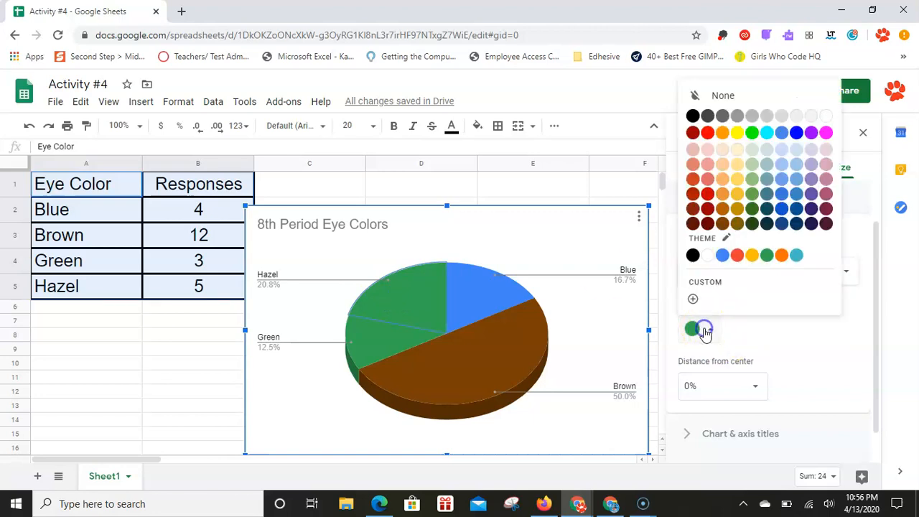
left_click(765, 117)
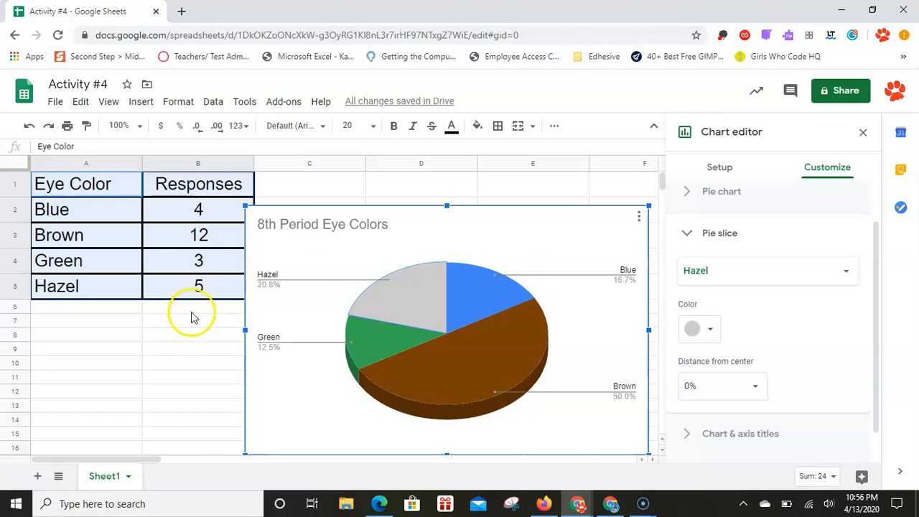
Step: Switch to the ss_activity_4 document and highlight the title "8th Period Eye Colors" in instruction 9
key("alt+Tab")
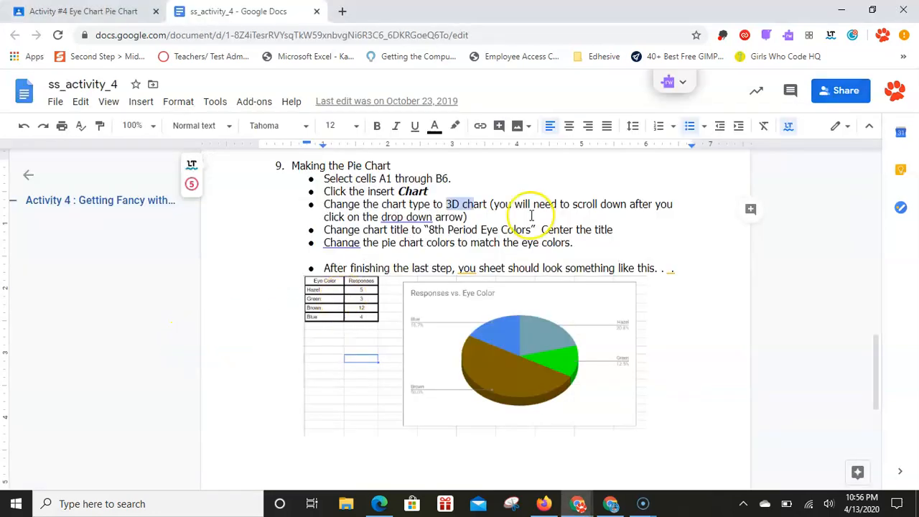
scroll(489, 232, "down", 2)
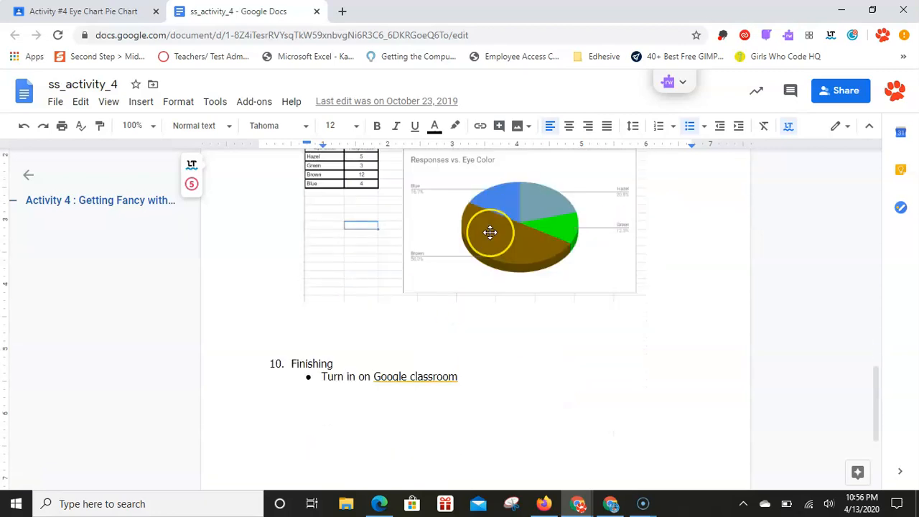
scroll(490, 232, "down", 1)
scroll(489, 232, "up", 3)
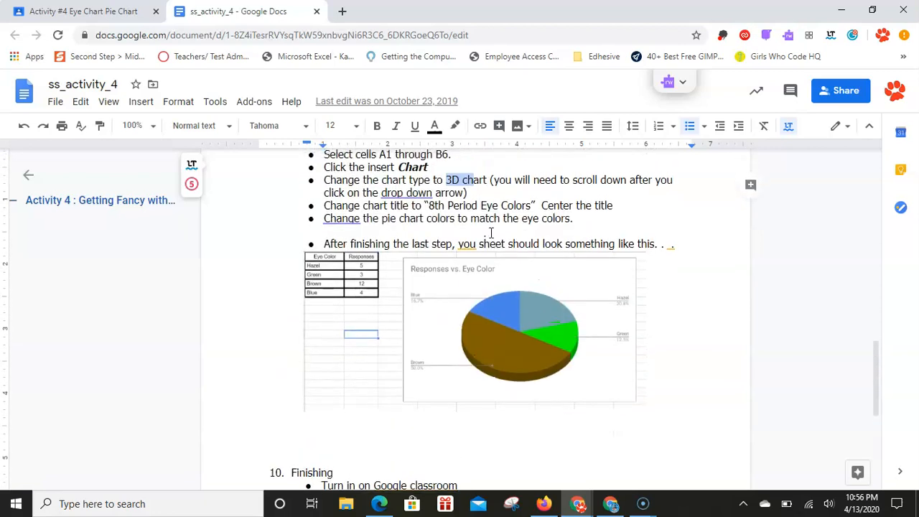
left_click_drag(428, 205, 538, 210)
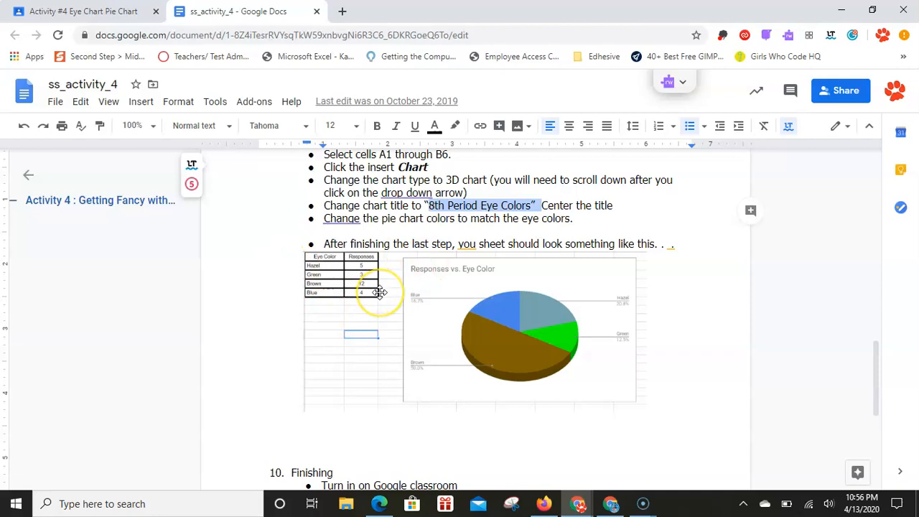
Step: Review the sample chart and instruction 10 on turning in the work, and return to the spreadsheet
scroll(379, 292, "up", 1)
scroll(379, 292, "down", 4)
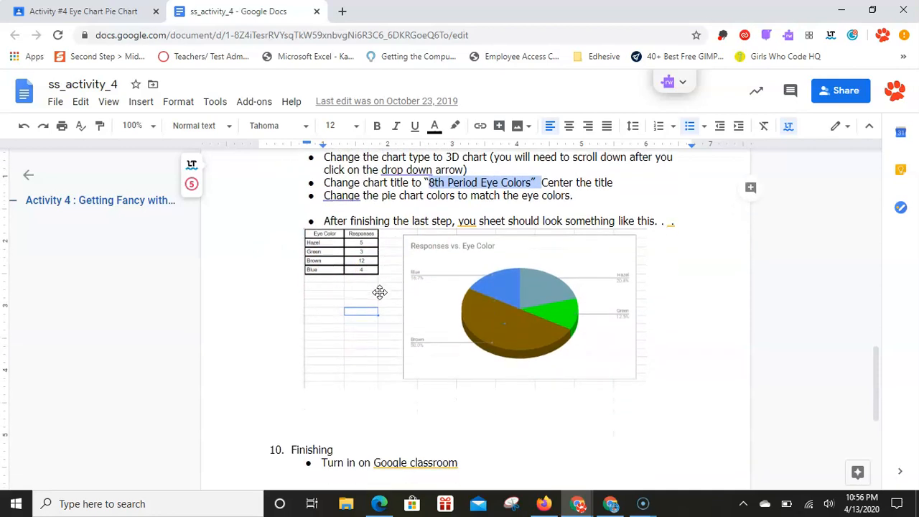
scroll(416, 283, "up", 3)
left_click(421, 267)
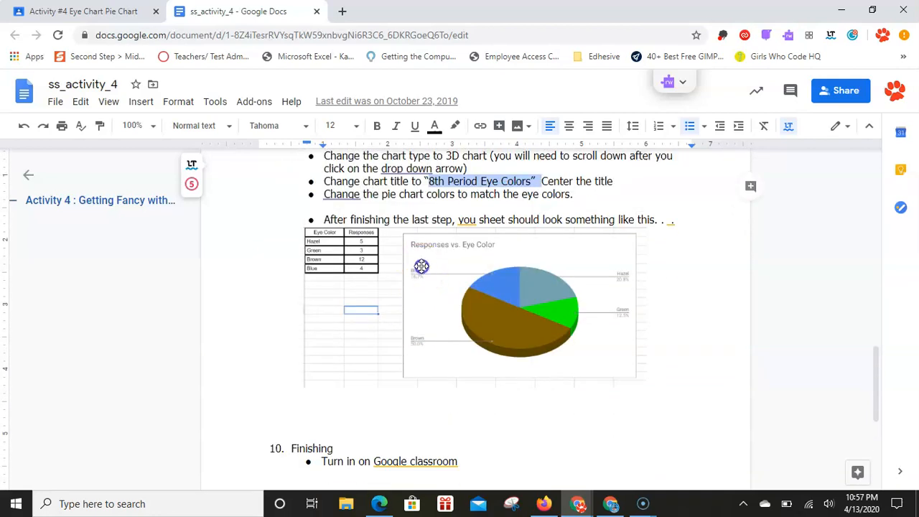
scroll(423, 248, "down", 1)
left_click(449, 370)
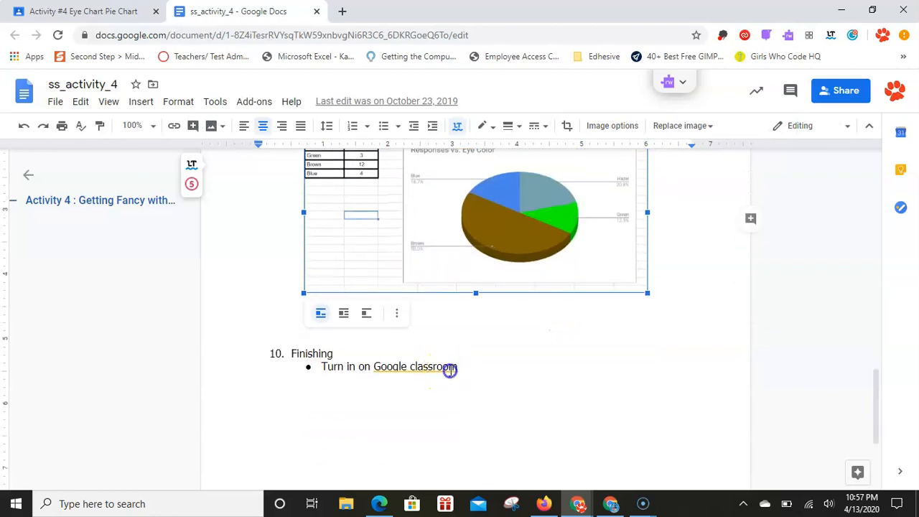
key("alt+Tab")
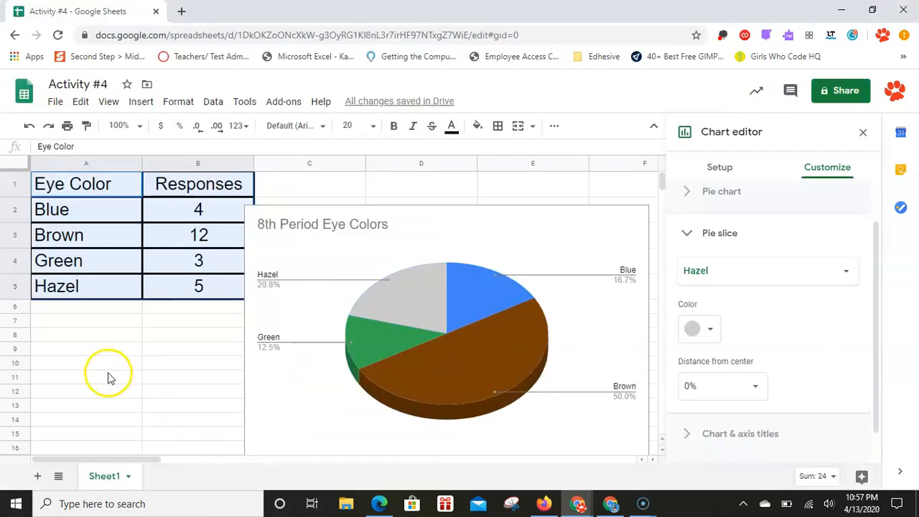